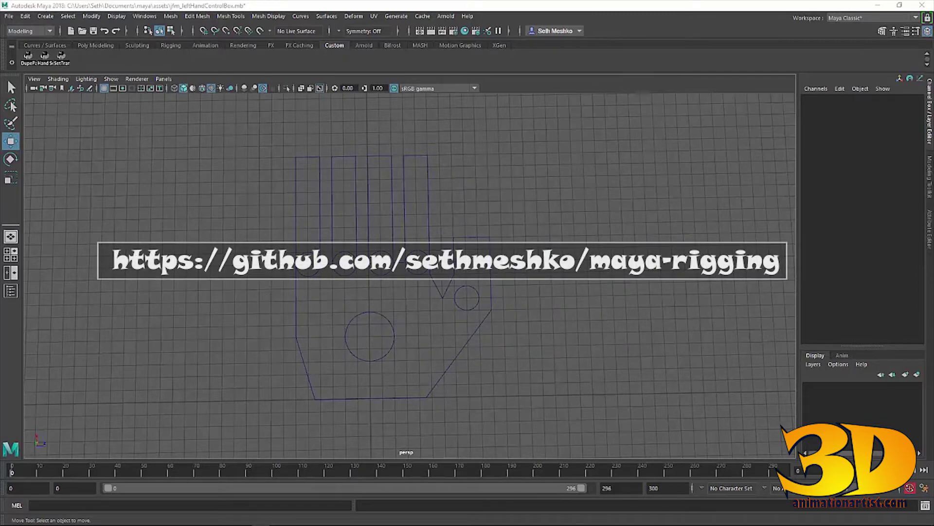
- Inspect the thumb, index, middle, ring and pinky circle controls by selecting each one in turn
middle_click_drag(601, 375, 474, 334, "alt")
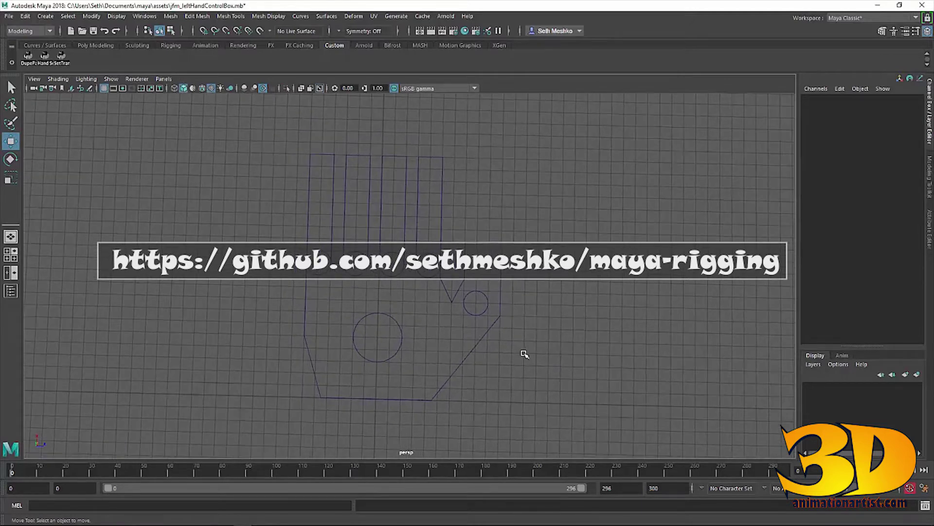
left_click_drag(542, 324, 546, 320, "alt")
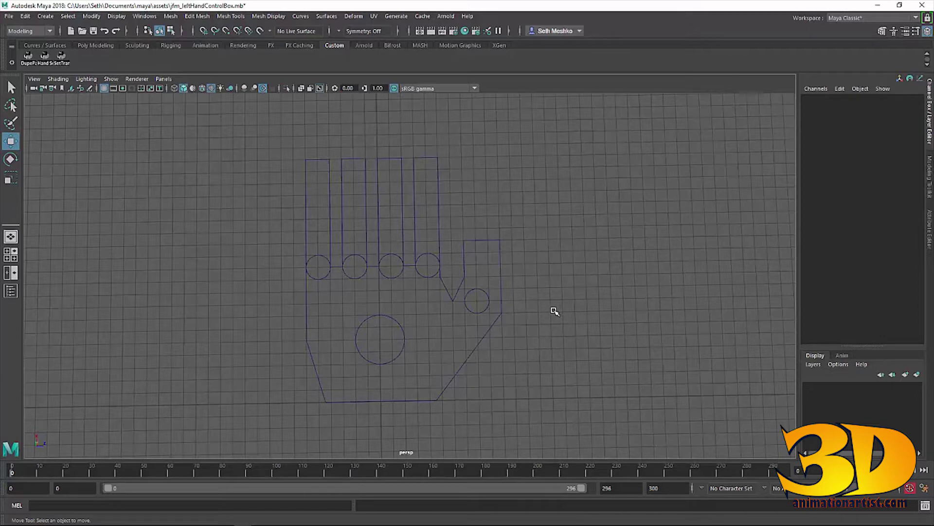
mouse_move(507, 317)
middle_mouse_down("alt")
mouse_move(521, 309)
mouse_move(512, 306)
middle_mouse_up("alt")
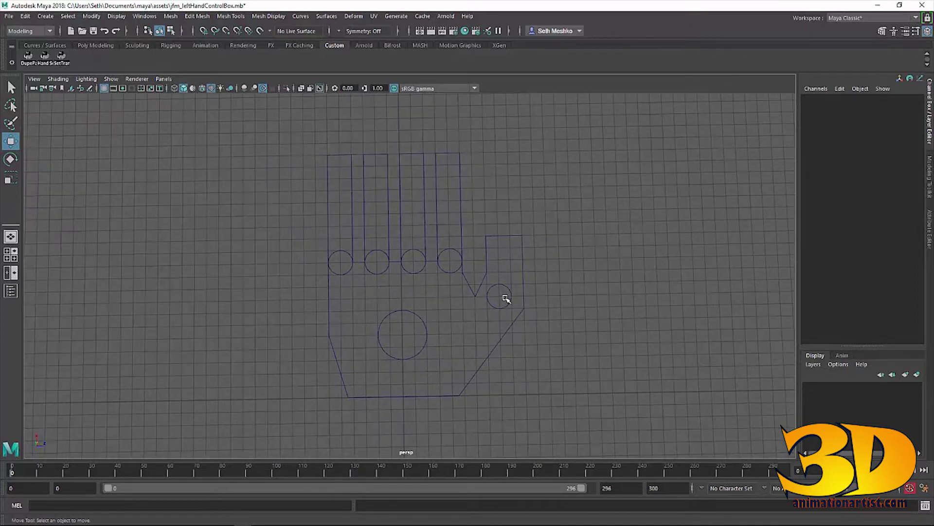
left_click(502, 293)
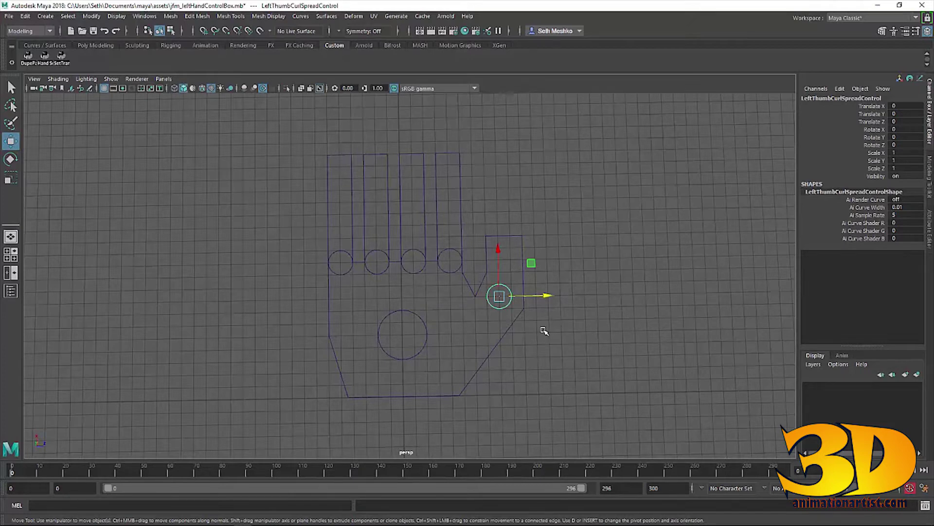
left_click(441, 267)
left_click(419, 271)
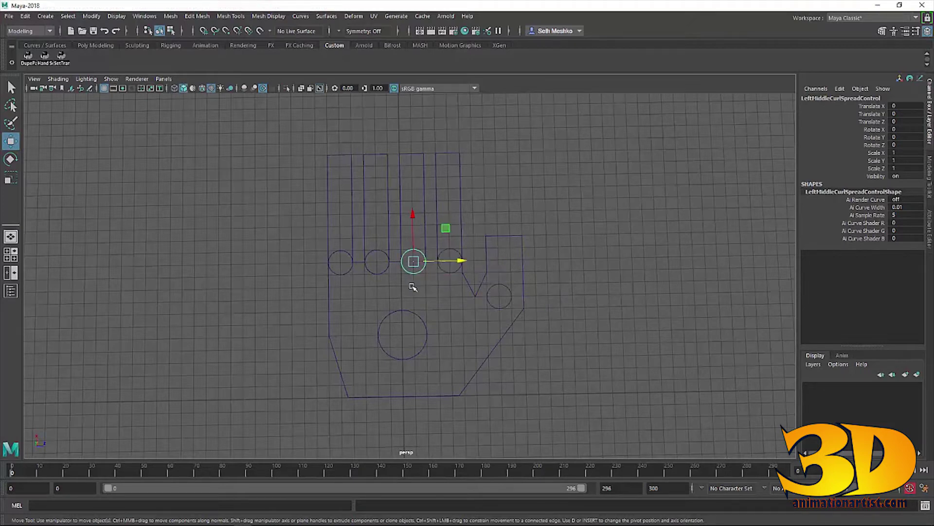
left_click(378, 267)
left_click(343, 278)
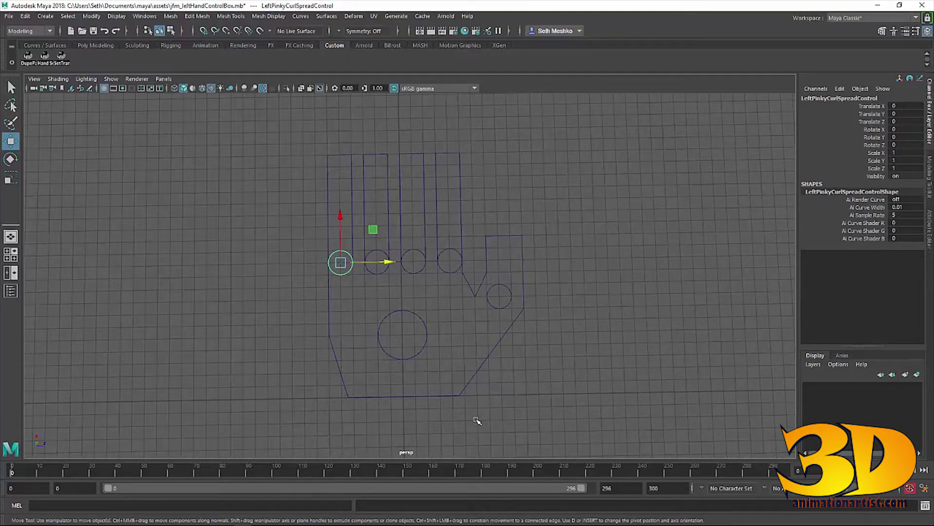
- Try moving the middle finger circle and the palm circle freely within the hand control box, undoing each move
left_click_drag(588, 343, 585, 342, "alt")
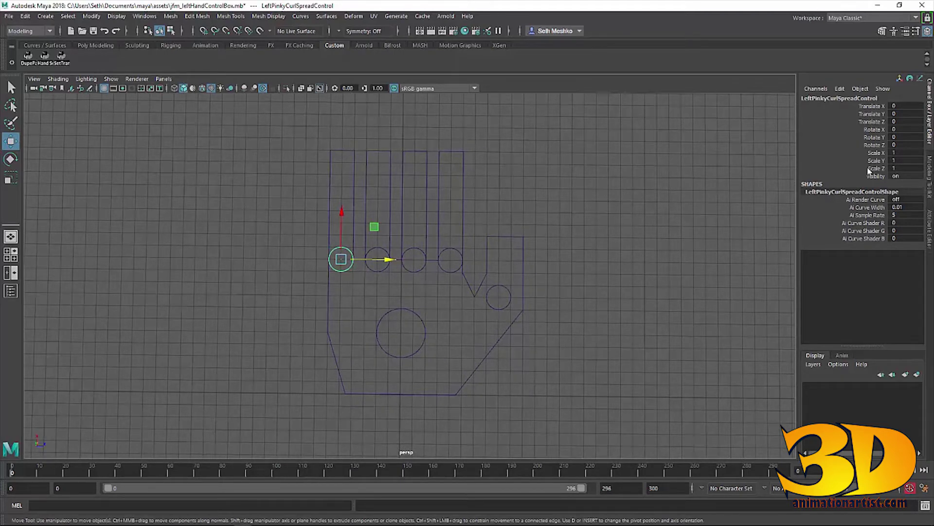
left_click_drag(456, 335, 460, 336, "alt")
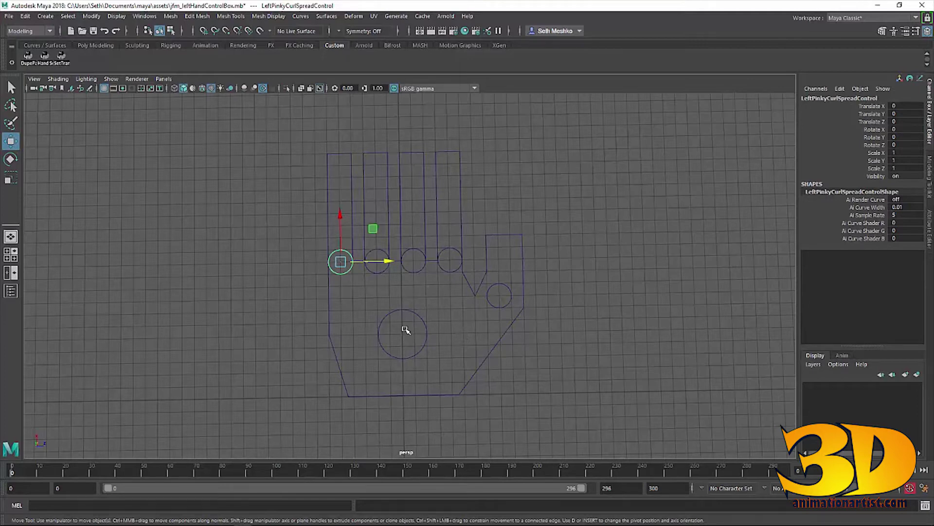
mouse_move(406, 329)
left_mouse_down("alt")
mouse_move(459, 294)
mouse_move(417, 329)
mouse_move(409, 324)
left_mouse_up("alt")
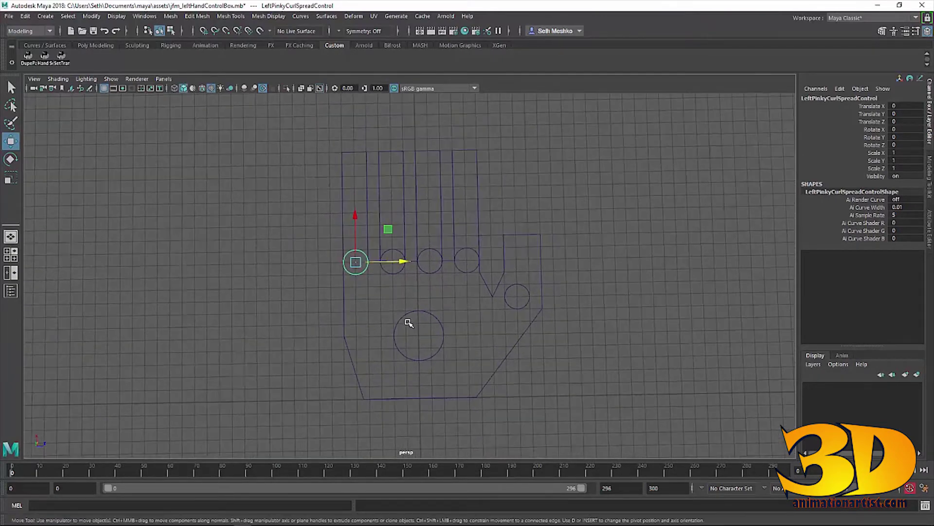
left_click(501, 362)
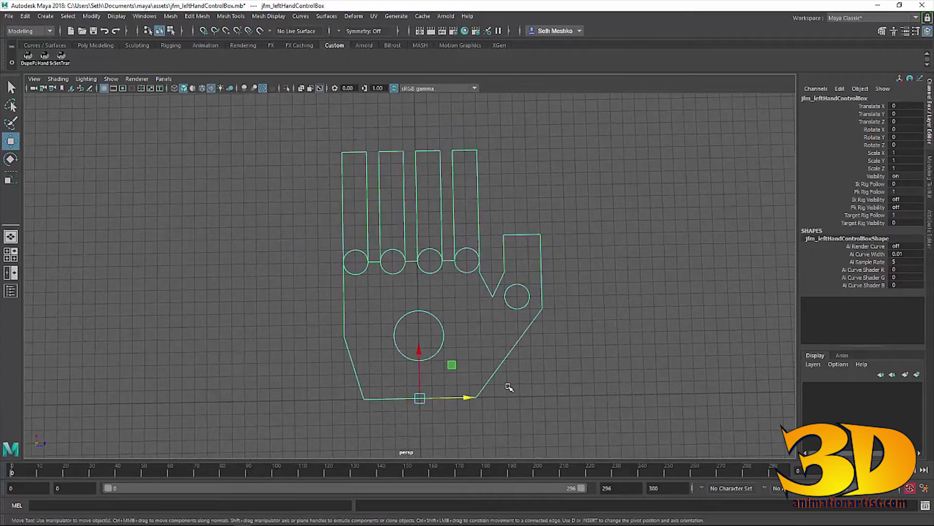
left_click(470, 271)
left_click(433, 265)
left_click_drag(429, 214, 481, 270)
key("ctrl+z")
left_click(444, 328)
left_click_drag(419, 335, 405, 321)
key("ctrl+z")
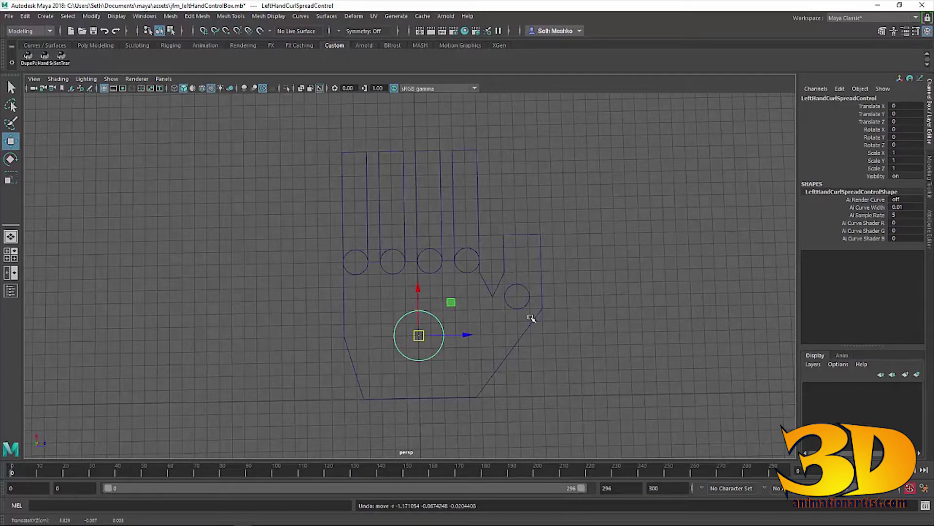
- Try moving the palm circle control from an angled perspective view, undoing the moves
left_click_drag(467, 332, 444, 373, "alt")
key("ctrl+z")
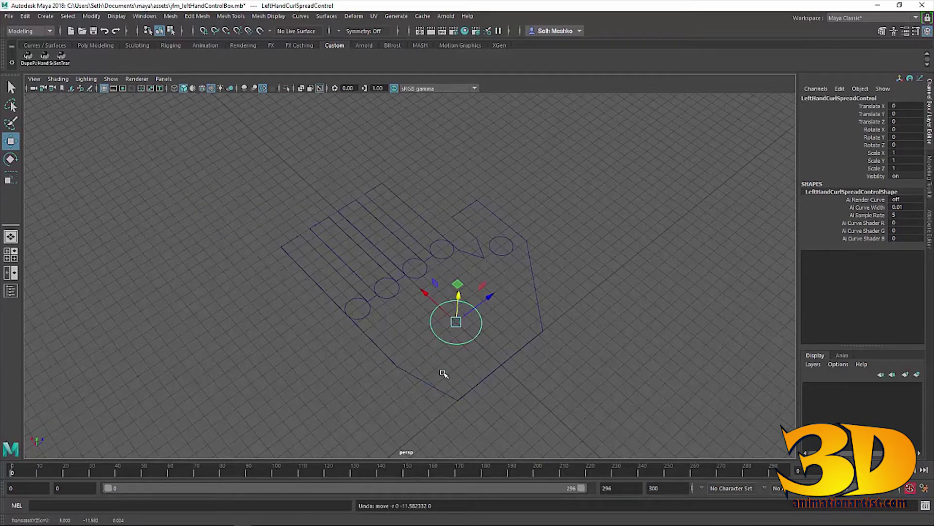
left_click_drag(440, 307, 464, 299)
key("ctrl+z")
key("ctrl+z")
left_click_drag(456, 348, 436, 360, "alt")
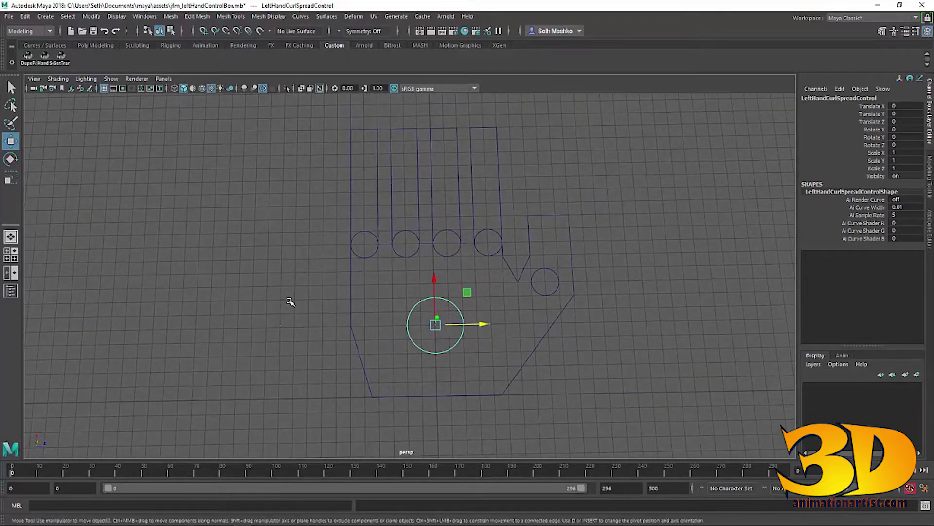
- Launch the custom script for setting min and max transform limits and place its window clear of the hand control box
middle_click_drag(290, 302, 278, 318, "alt")
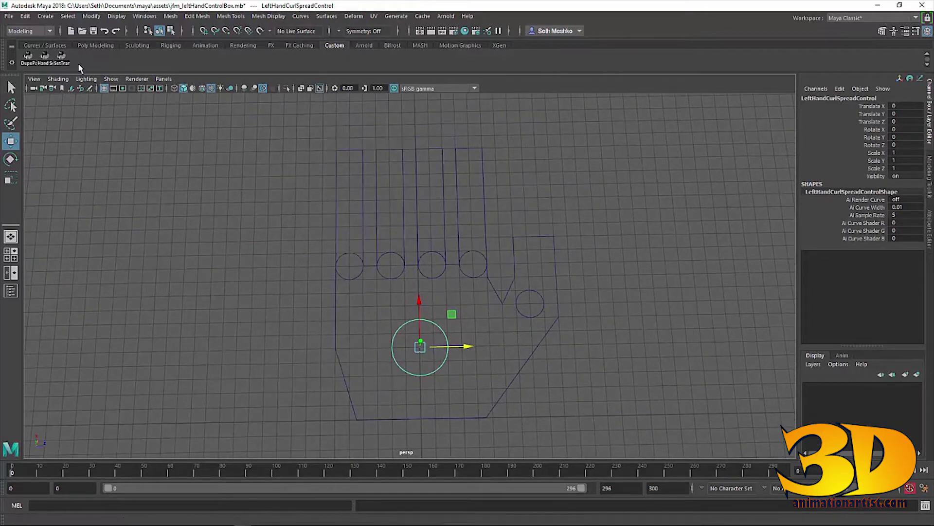
left_click(61, 57)
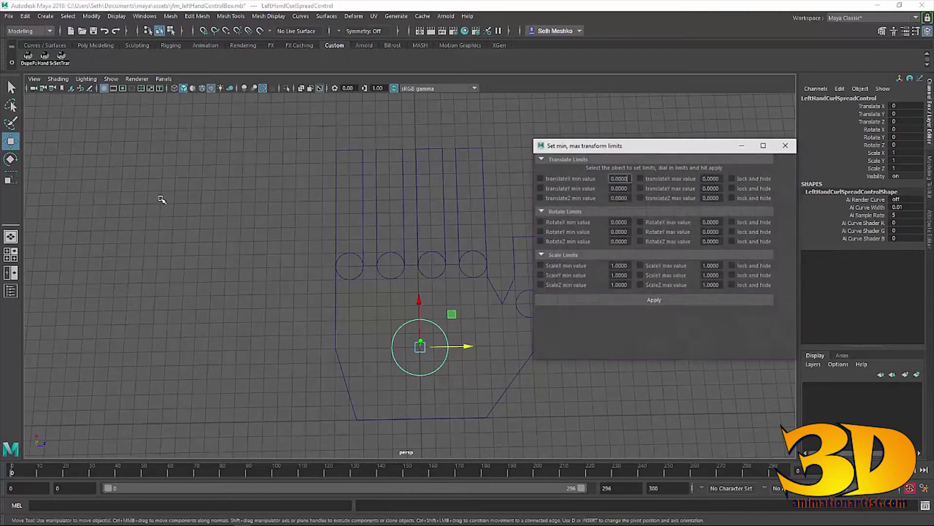
middle_click_drag(421, 341, 352, 329, "alt")
left_click_drag(351, 328, 366, 354, "alt")
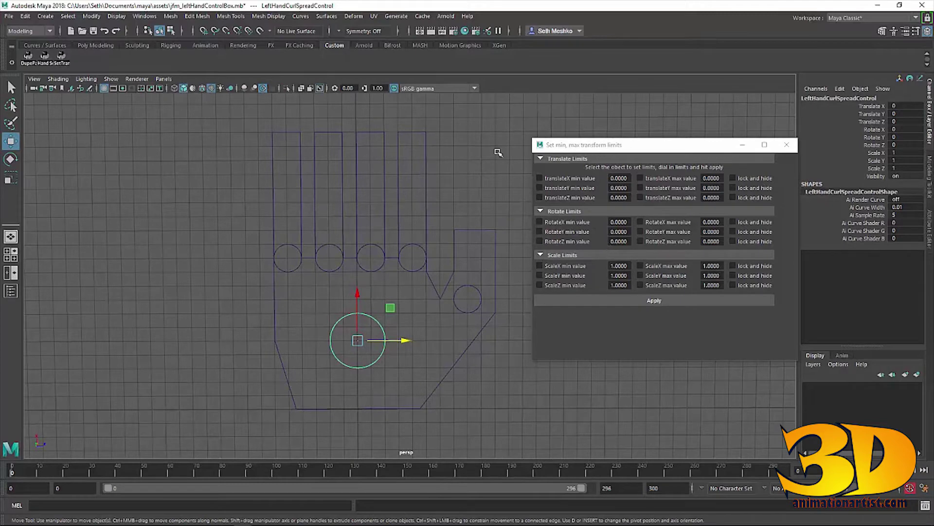
left_click_drag(587, 146, 522, 150)
middle_click_drag(333, 267, 259, 256, "alt")
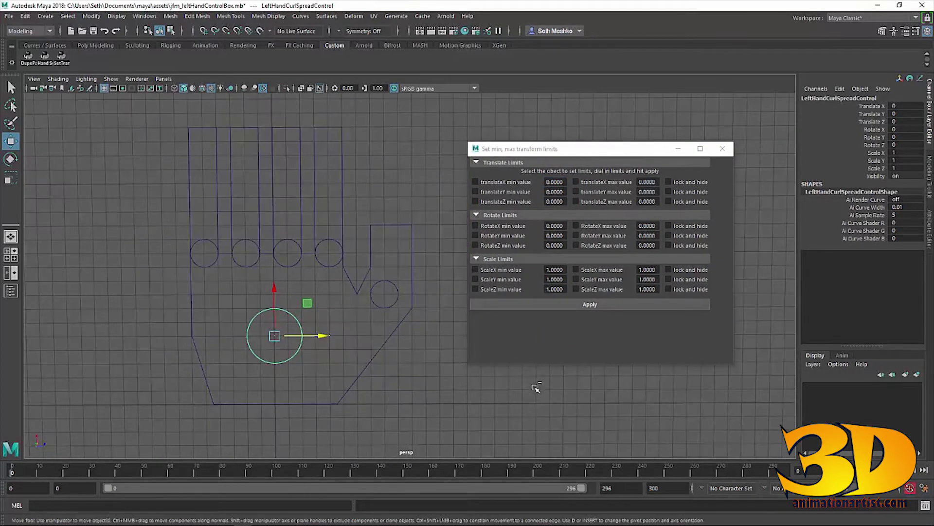
- Show the palm control's Limit Information attributes beside the transform limits window
key("ctrl+a")
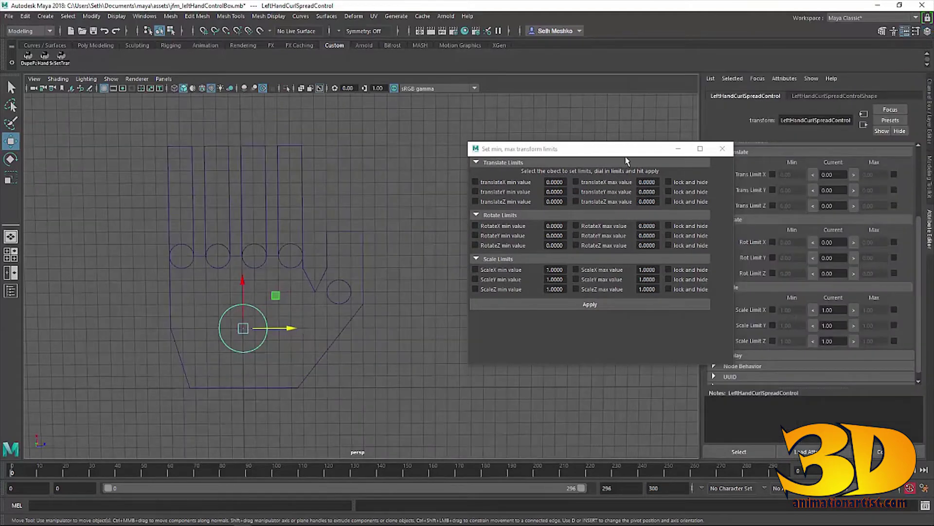
left_click_drag(623, 150, 539, 147)
scroll(794, 235, "up", 3)
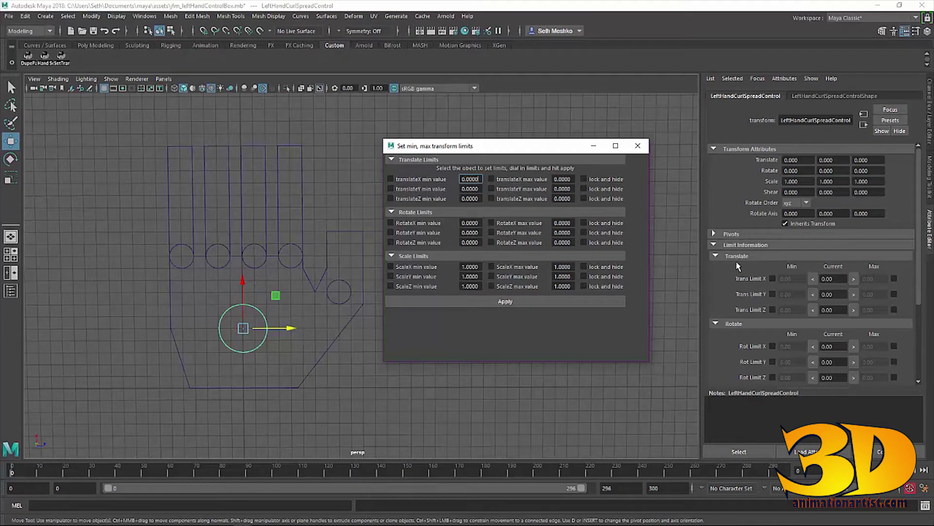
left_click(716, 246)
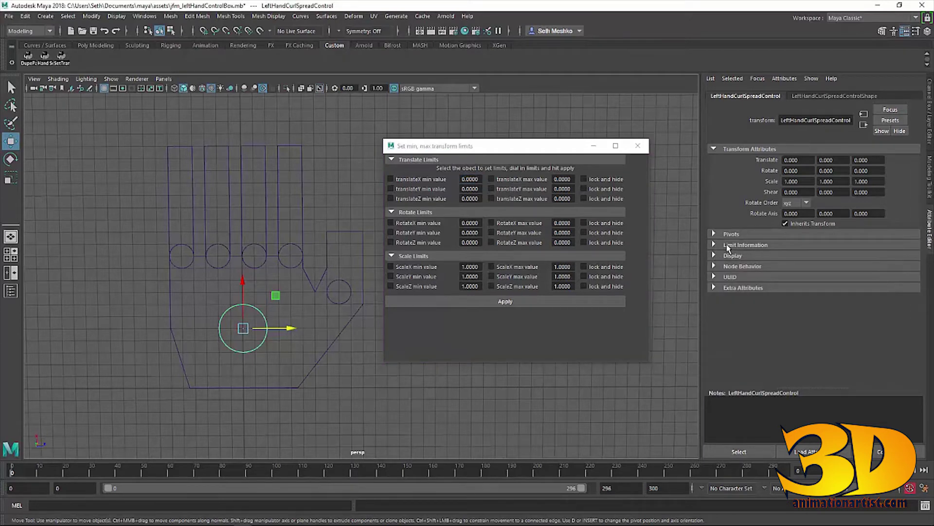
left_click(719, 246)
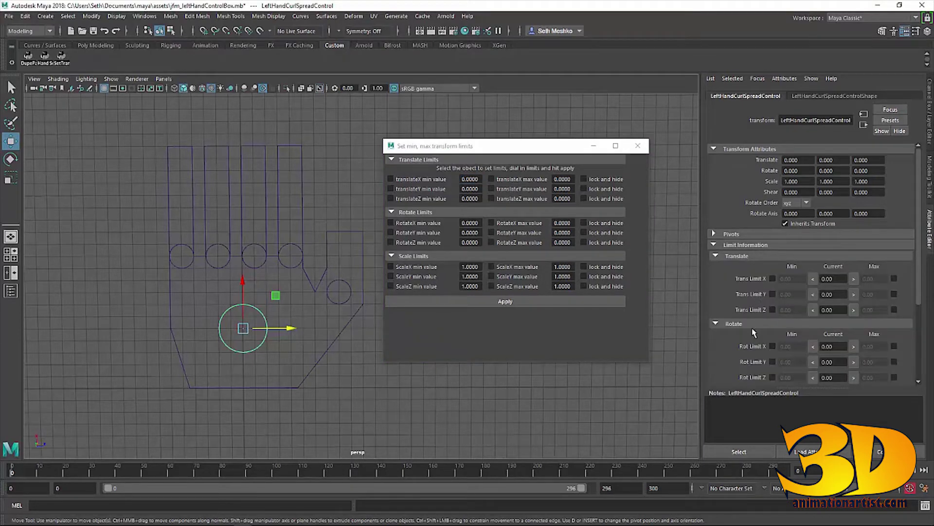
- Enable the palm control's minimum translate X and Y limits and maximum X limit, setting X to range from -1 to 1
left_click(772, 279)
left_click(773, 294)
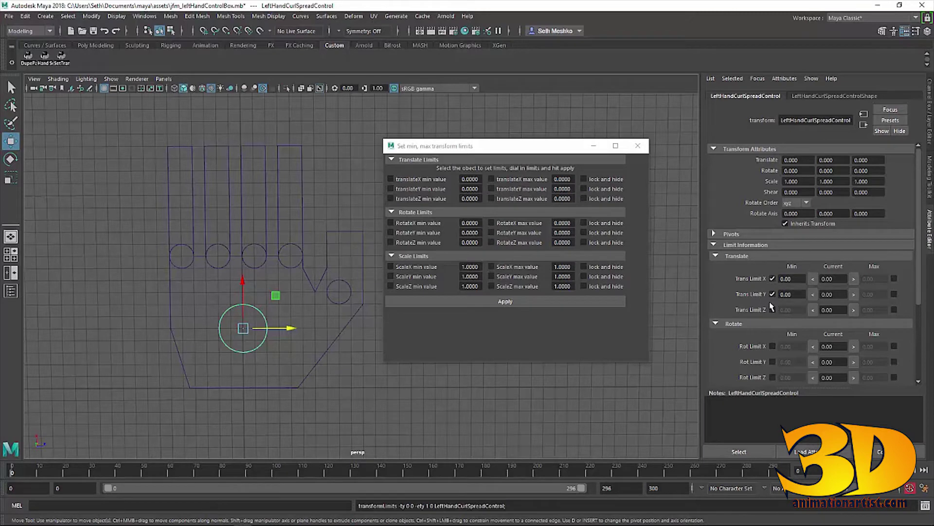
type("-1")
key("Return")
left_click(894, 278)
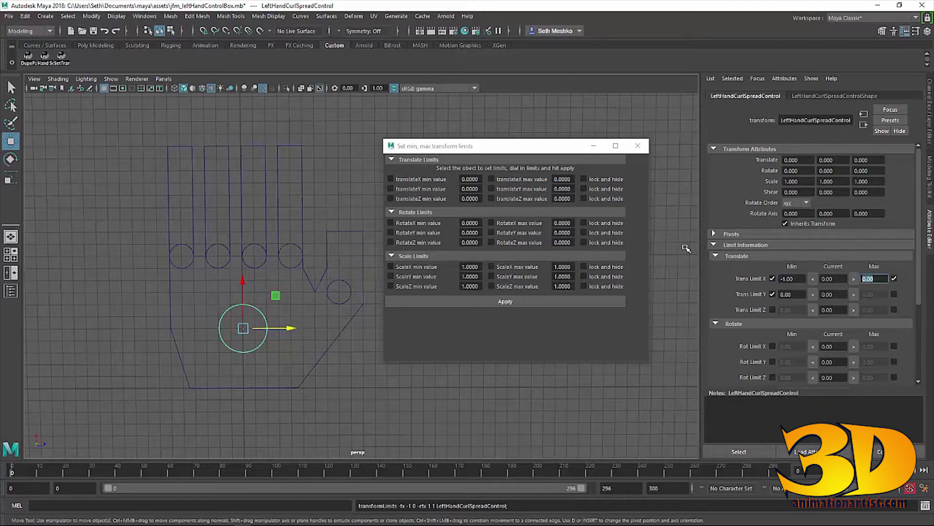
type("1")
key("Return")
- Select the four finger circles, the palm circle and the thumb circle together, with the limits window moved clear of them
left_click(520, 149)
left_click_drag(519, 149, 560, 186)
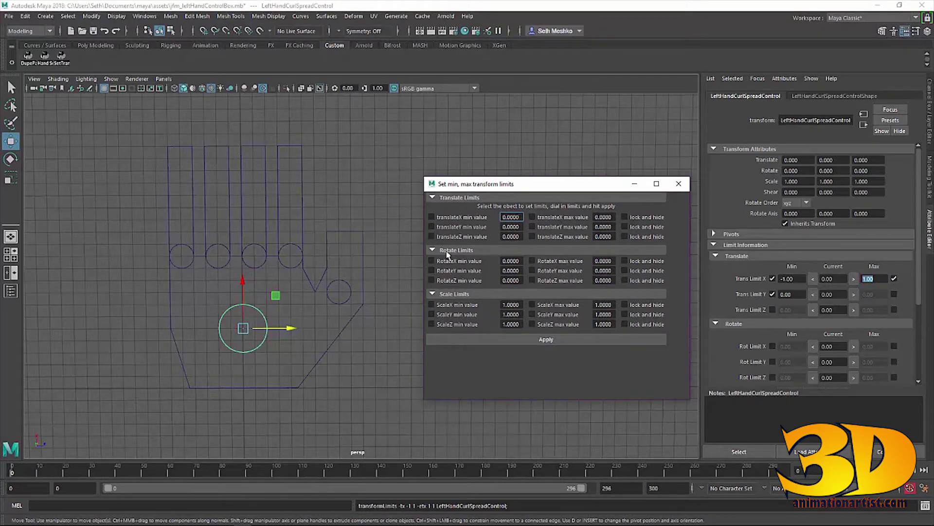
left_click(183, 258)
left_click(194, 258)
left_click(218, 267)
left_click(254, 268)
left_click(290, 267)
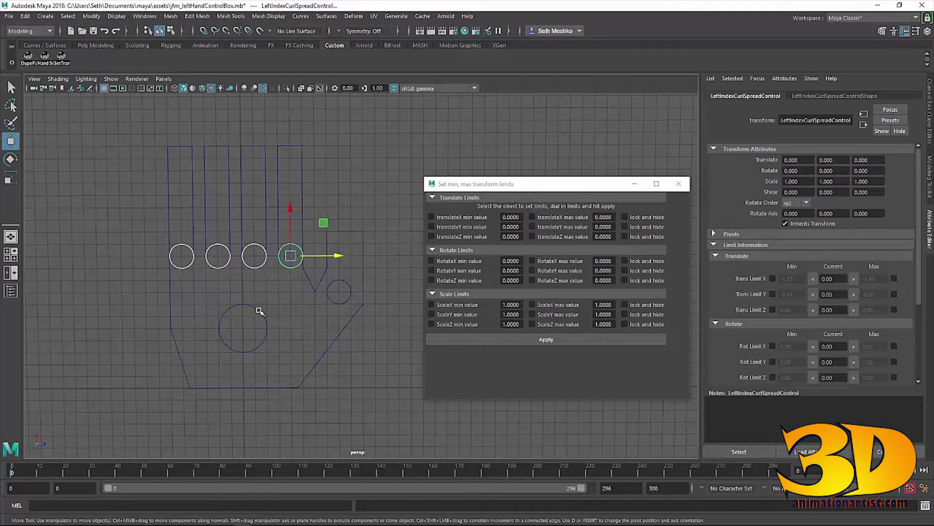
left_click(261, 312)
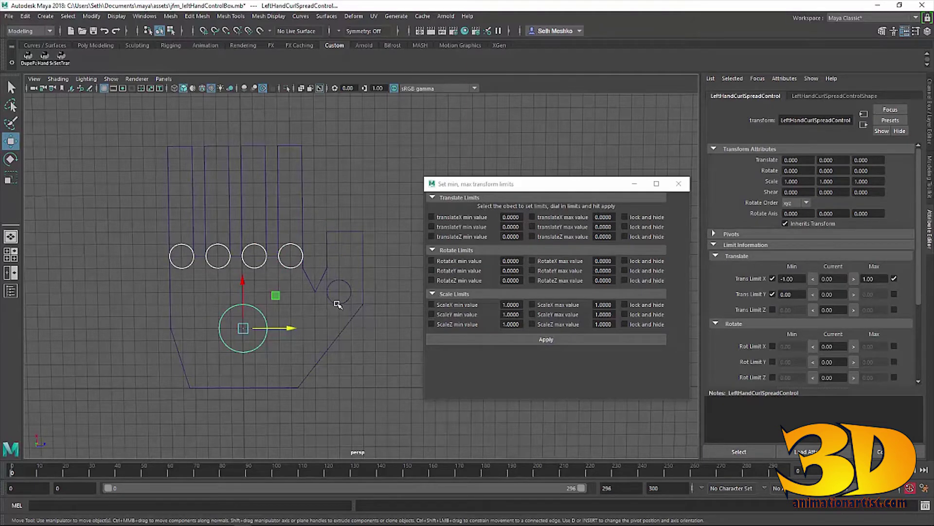
left_click(332, 301)
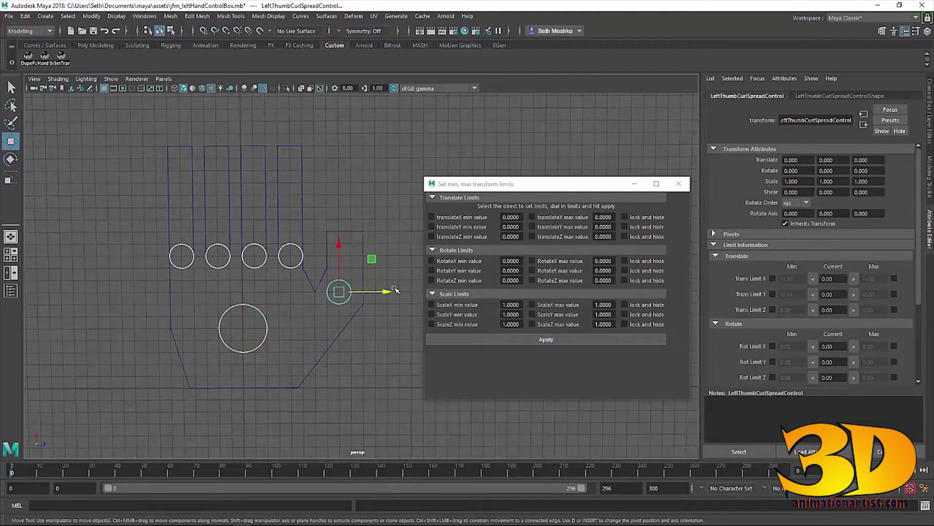
- Enable the minimum and maximum translate X and Z limits in the script window, setting X to range from -1.5 to 1.5
left_click(432, 217)
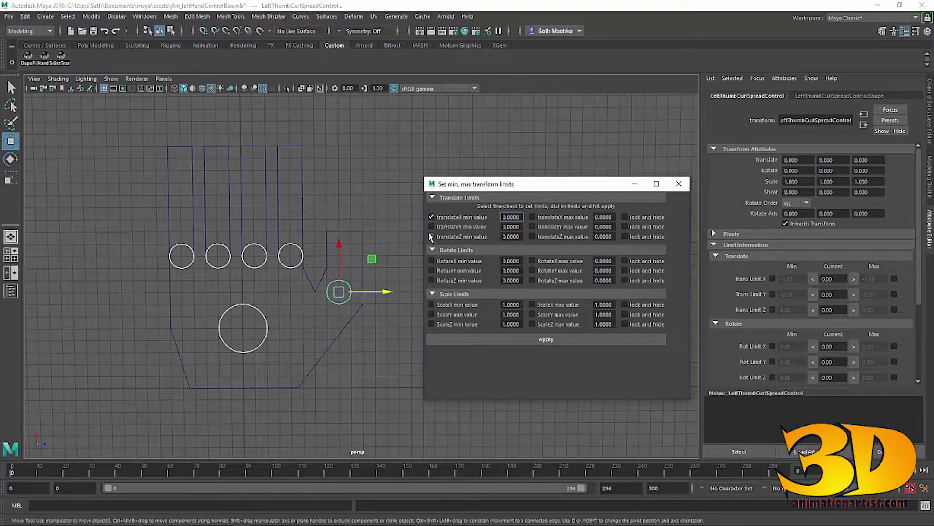
left_click(531, 237)
left_click(532, 217)
key("ctrl+a")
type("-1.5")
key("Tab")
type("1.5")
key("Tab")
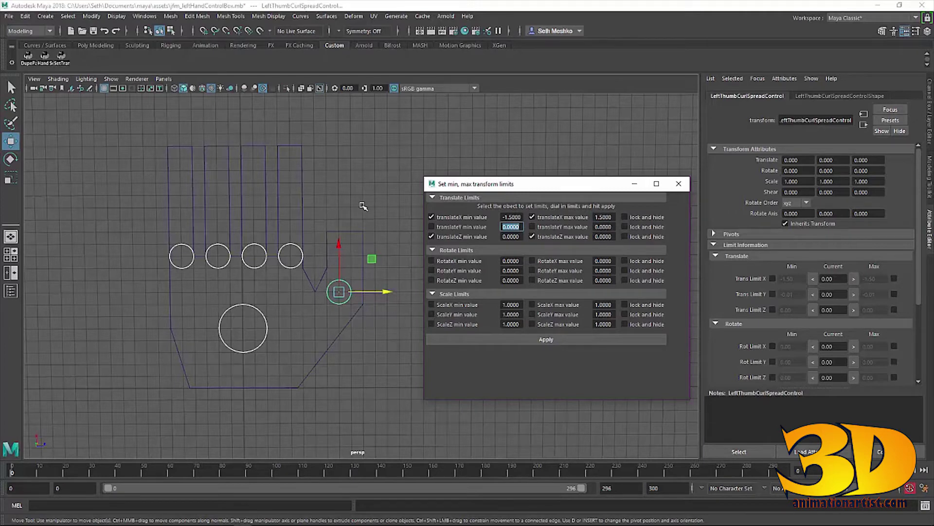
- Set the translate Z minimum to -1.5 and its maximum to 1.5
key("Tab")
key("Tab")
type("1.5")
key("Tab")
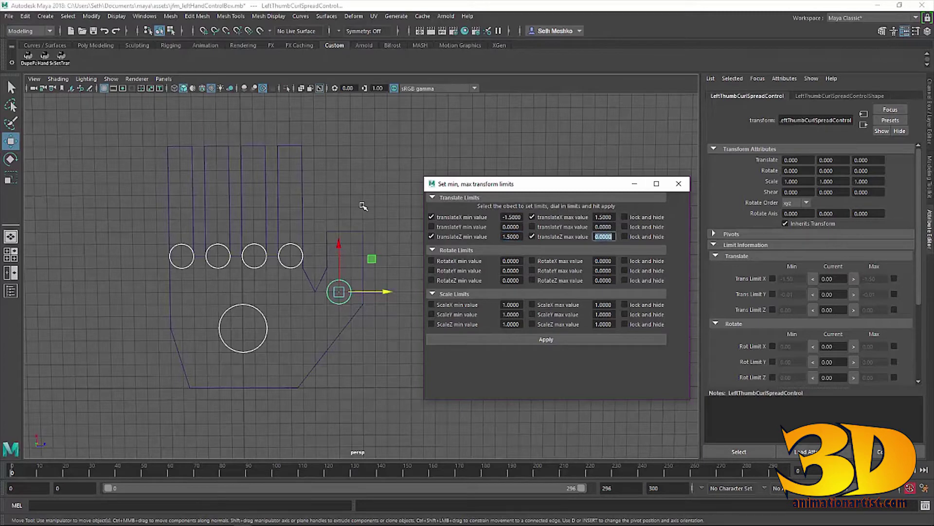
type("1.5")
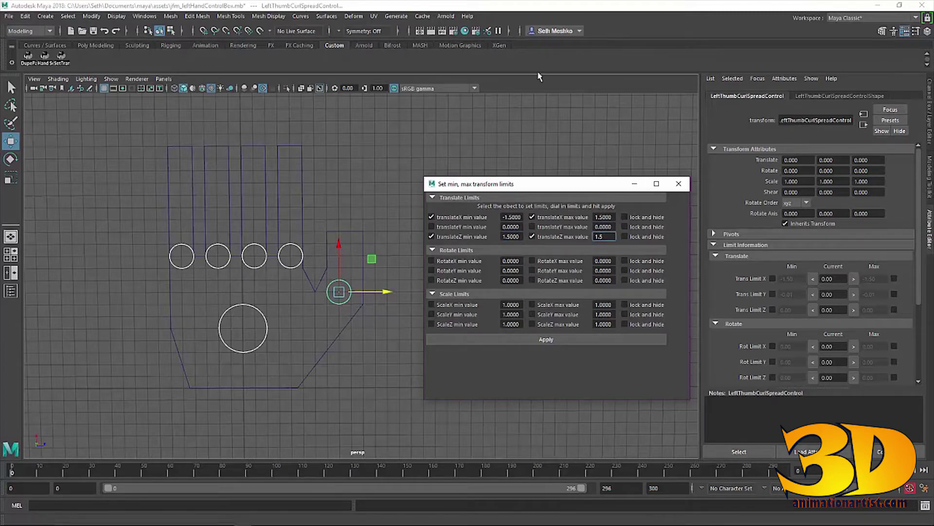
left_click(504, 237)
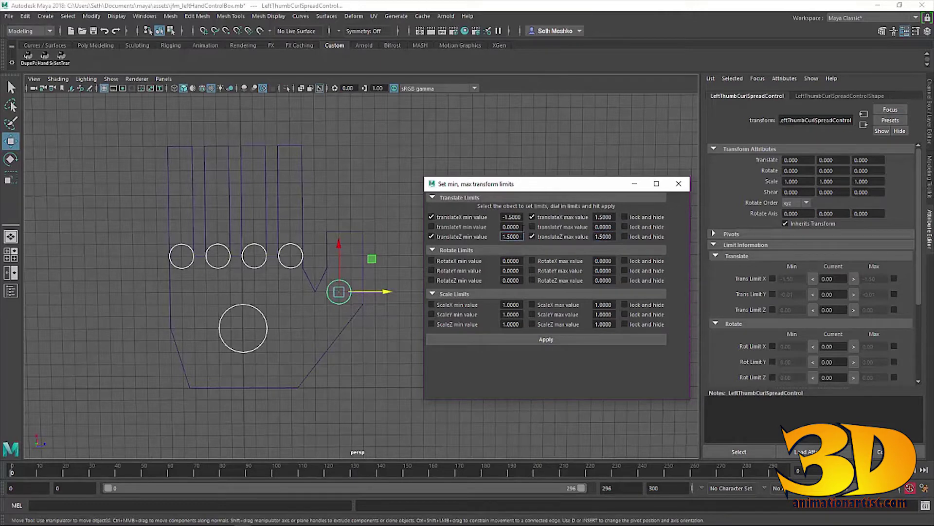
type("-")
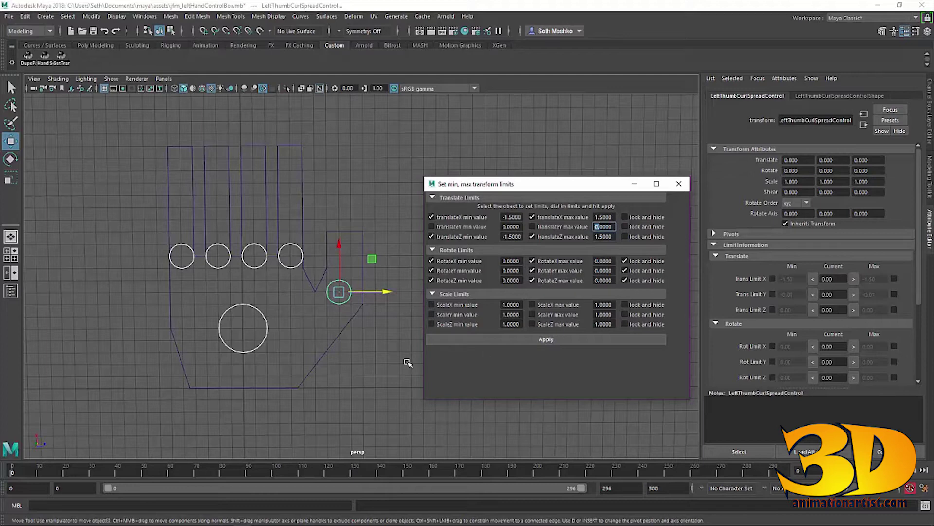
- Enable the scale X, Y and Z limits at 1 with lock and hide, and apply all limits to the selected controls
left_click(431, 306)
left_click(431, 315)
left_click(531, 305)
left_click(625, 324)
scroll(796, 293, "down", 5)
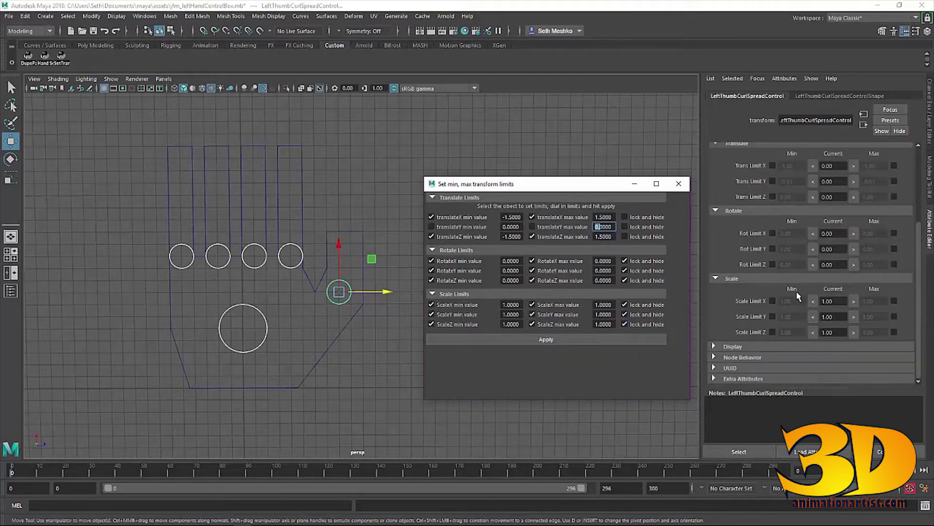
left_click(538, 340)
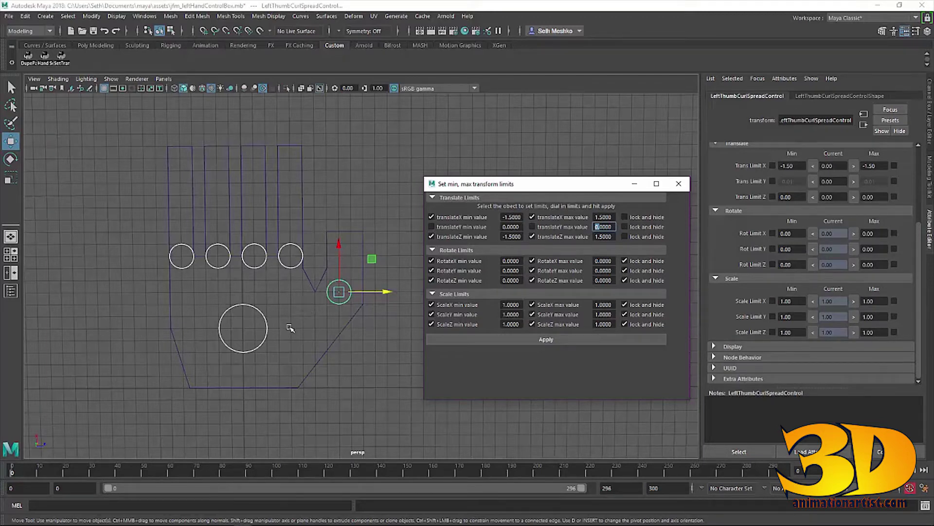
- Select the four finger circles, test how far they move against the limits, and undo the moves
left_click(282, 292)
left_click_drag(292, 263, 190, 271)
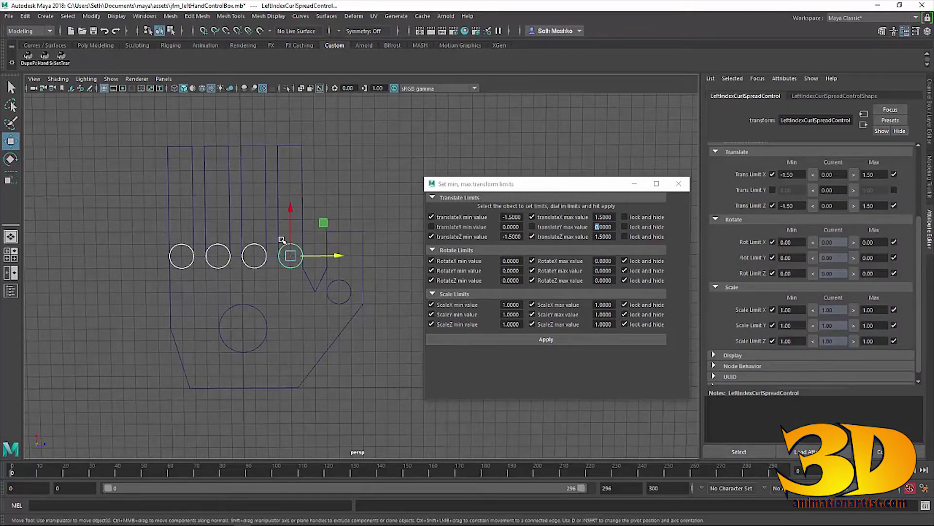
mouse_move(288, 256)
left_mouse_down()
mouse_move(204, 265)
mouse_move(270, 255)
mouse_move(229, 253)
mouse_move(268, 261)
mouse_move(258, 250)
mouse_move(288, 246)
mouse_move(307, 209)
mouse_move(301, 258)
left_mouse_up()
left_click(302, 258)
key("ctrl+z")
key("ctrl+z")
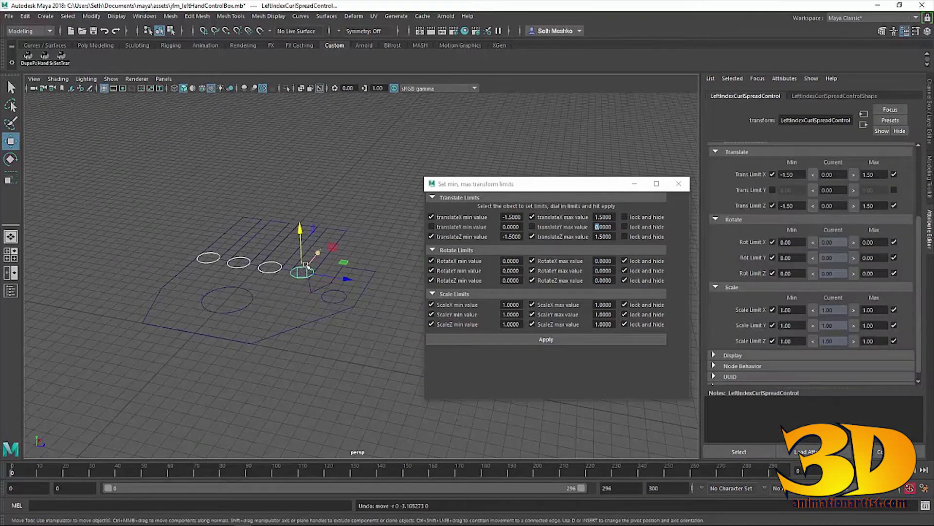
- Enable the minimum and maximum translate Y limits at 0 with lock and hide, and apply them to the four finger circles
left_click(433, 227)
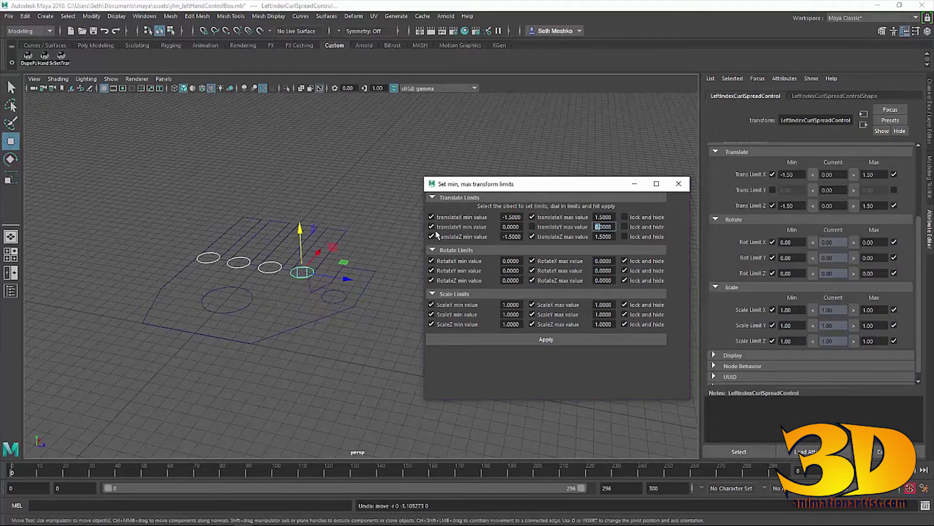
mouse_move(299, 354)
left_mouse_down("alt")
mouse_move(309, 347)
mouse_move(310, 361)
left_mouse_up("alt")
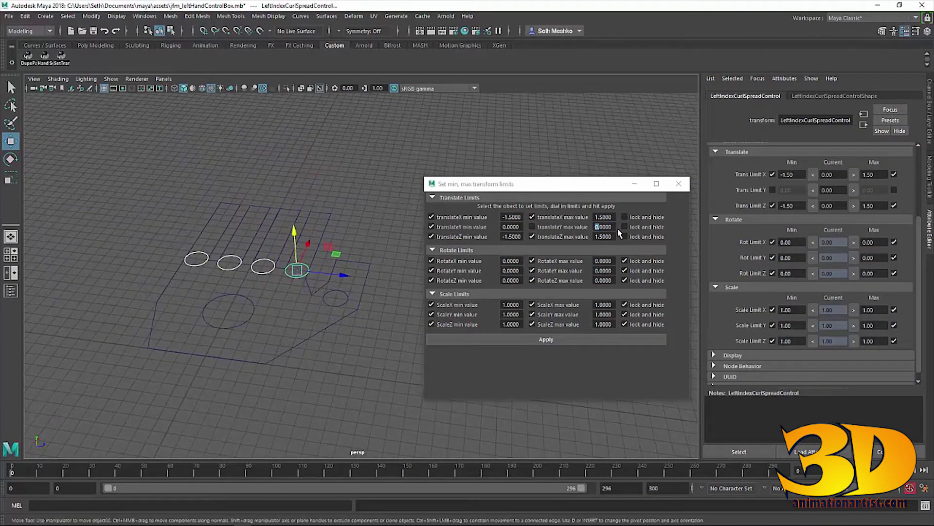
left_click(532, 227)
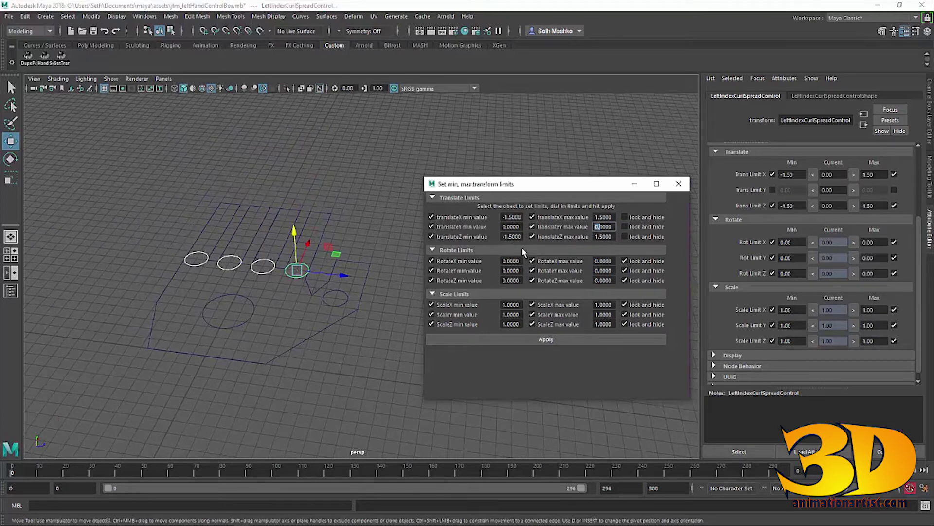
left_click(625, 227)
left_click(531, 343)
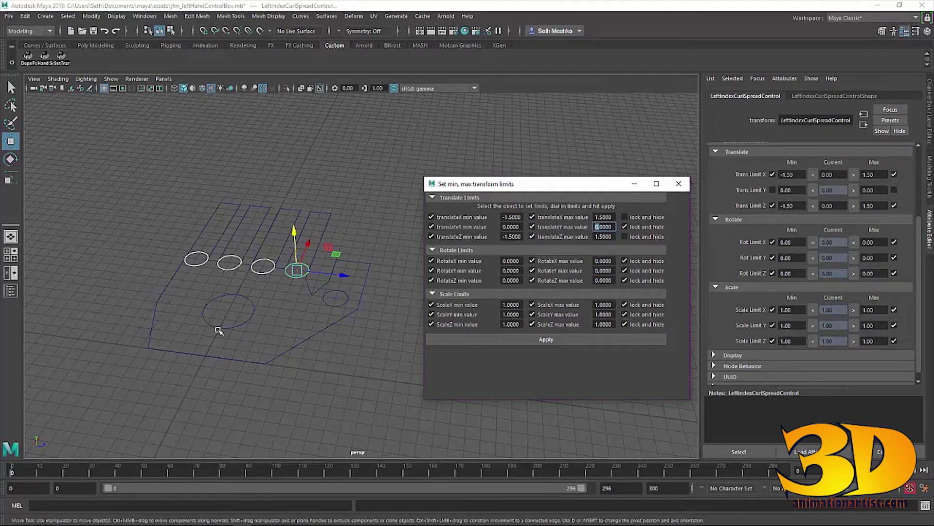
- Test the restricted movement of the finger circles along their axes and undo it
mouse_move(292, 233)
left_mouse_down()
mouse_move(293, 266)
mouse_move(288, 246)
mouse_move(285, 260)
mouse_move(302, 245)
left_mouse_up()
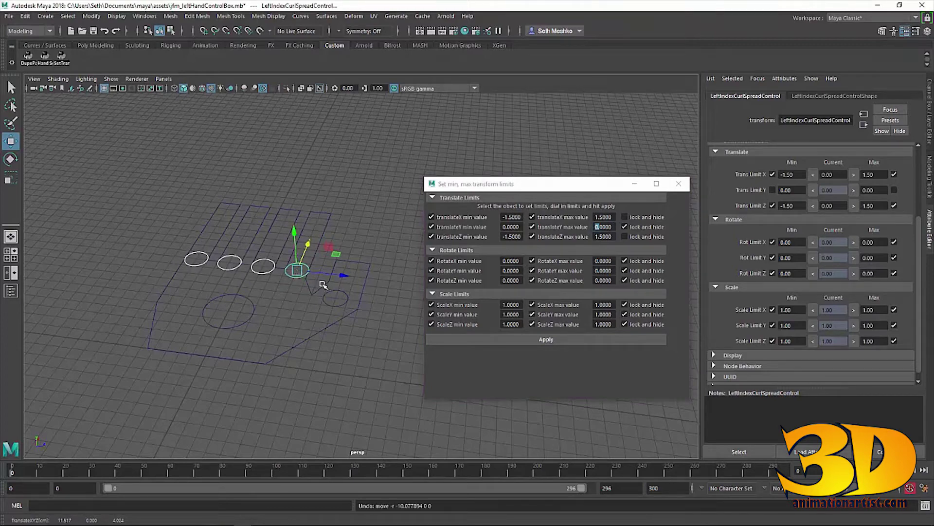
left_click_drag(343, 271, 292, 272)
- Select the whole hand control box and scale it uniformly to about 1.33
left_click_drag(270, 350, 314, 300, "alt")
key("Up")
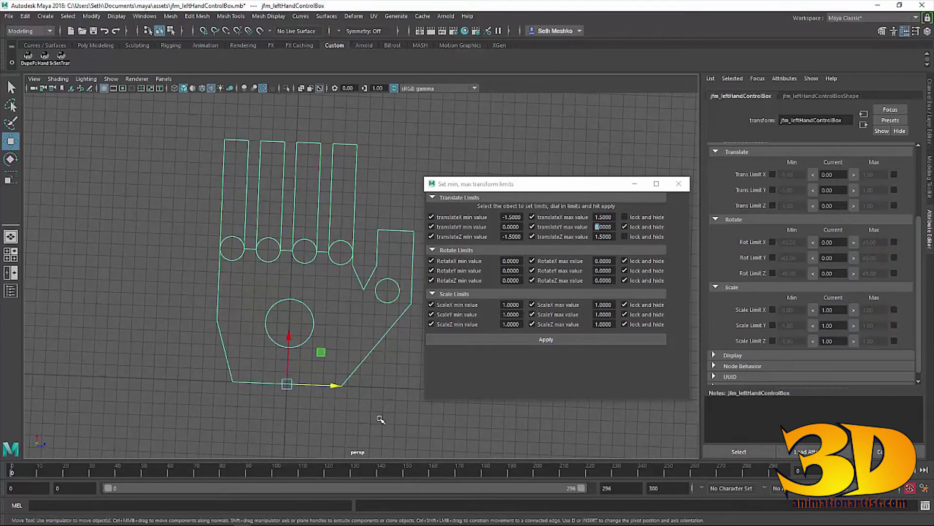
key("r")
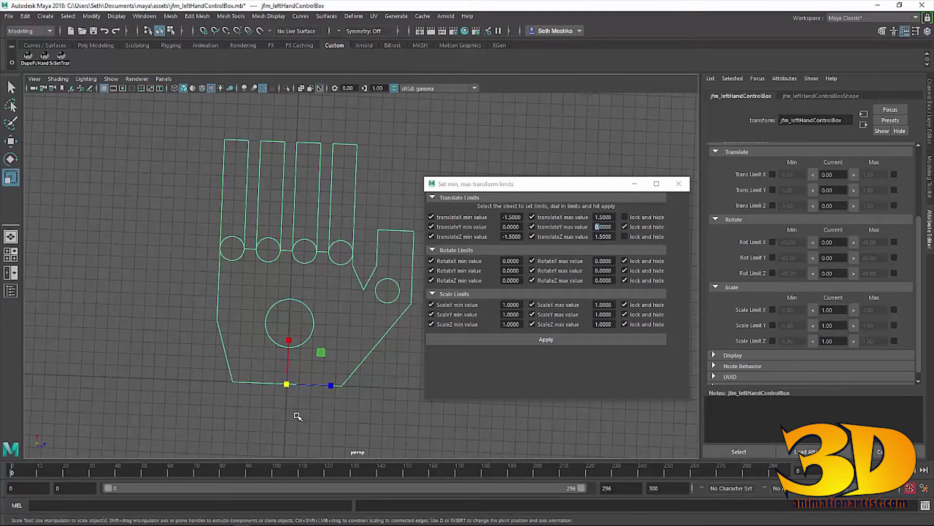
middle_click_drag(298, 411, 386, 386)
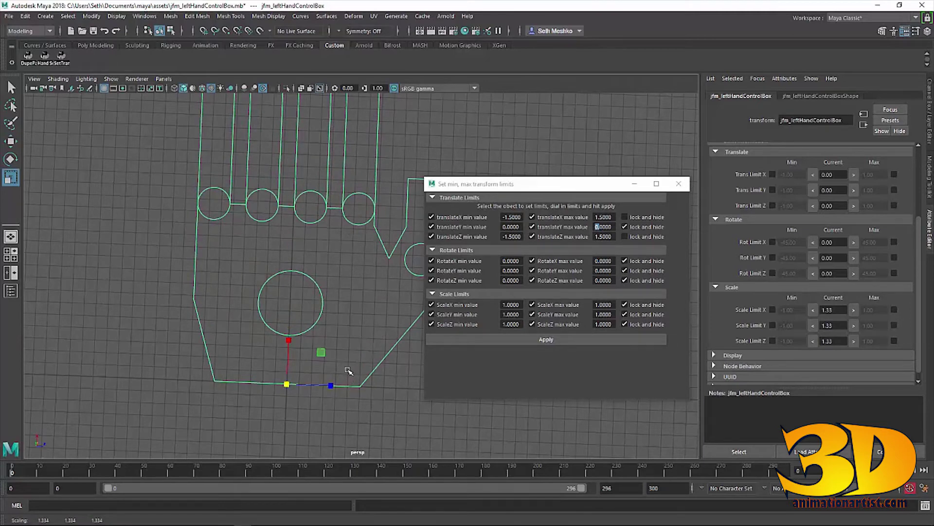
- Move the whole hand control box along Z to about -19.87 and frame it
left_click_drag(336, 288, 235, 308)
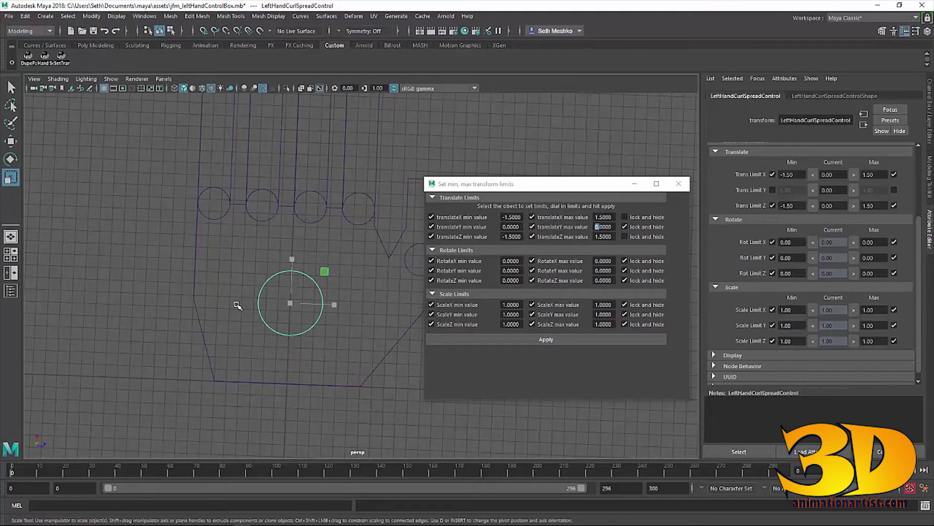
left_click_drag(294, 377, 63, 385)
key("w")
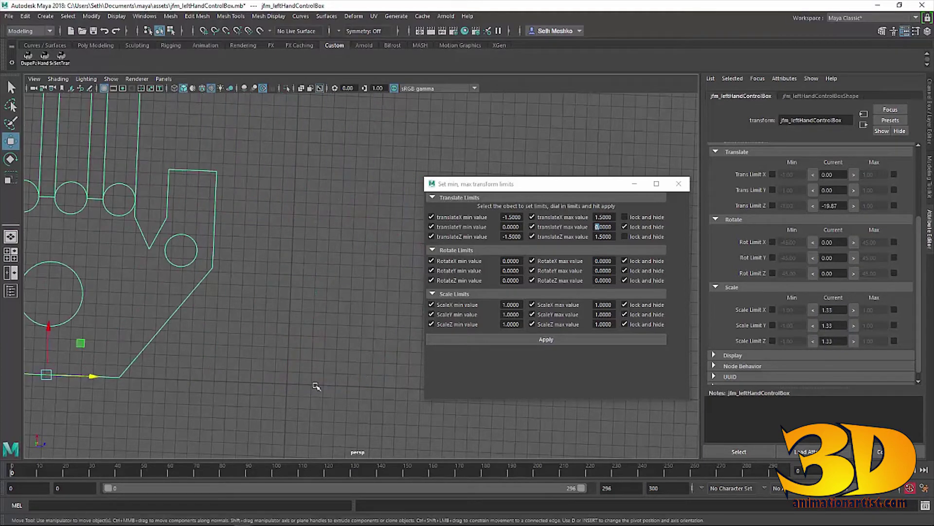
key("f")
- Select the palm circle and try to freeze its transformations
left_click(308, 347)
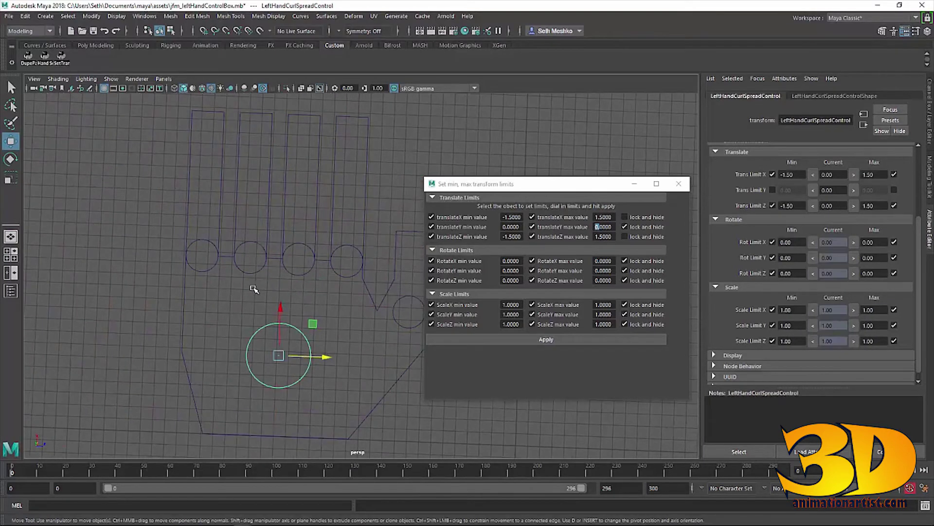
left_click(25, 16)
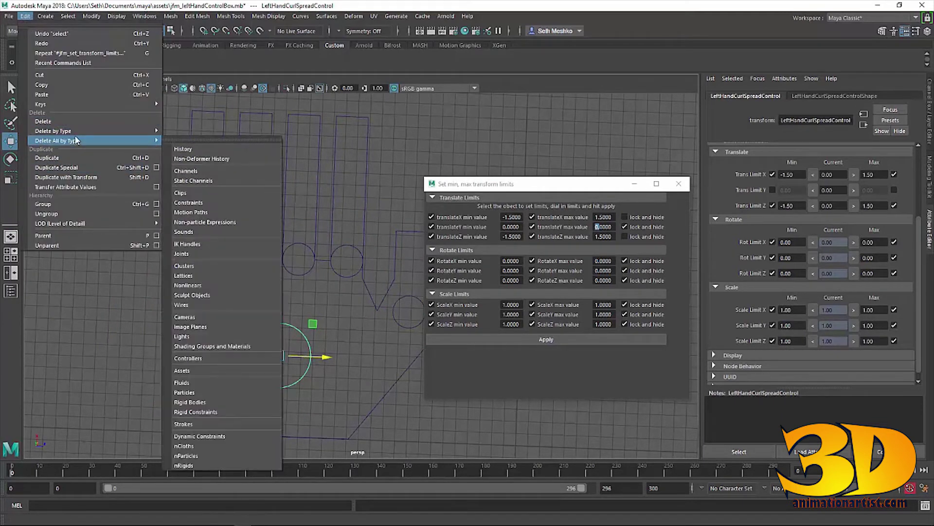
left_click(47, 5)
left_click(48, 15)
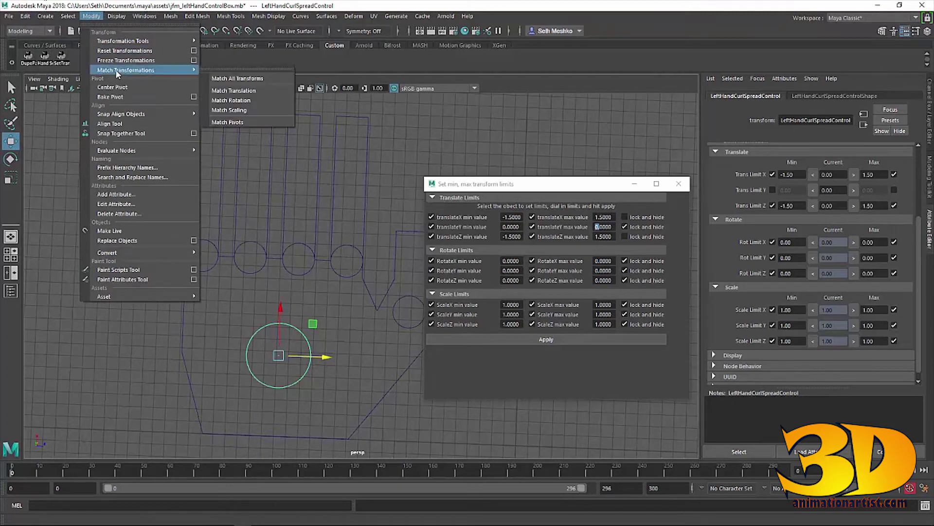
left_click(118, 61)
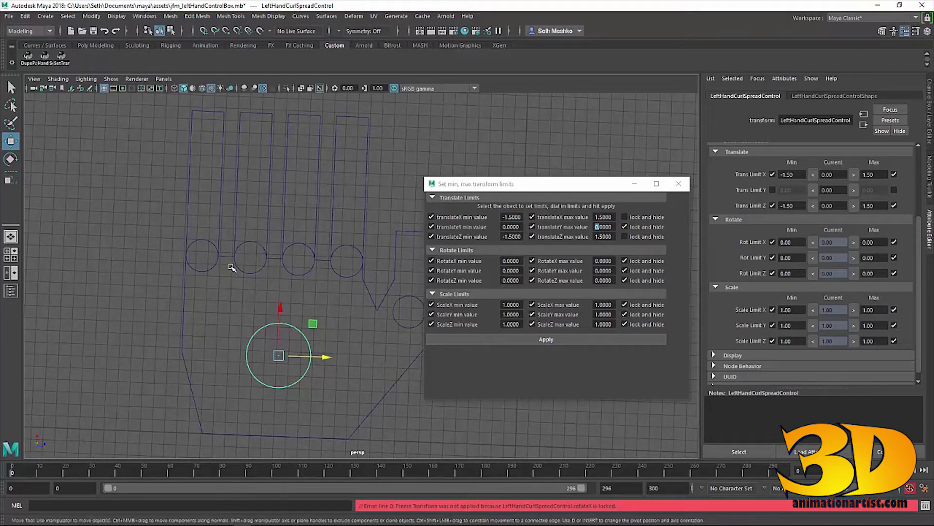
- Test the palm circle's limits by moving it to about -0.16 on Z and 1.5 on X
mouse_move(317, 358)
left_mouse_down()
mouse_move(294, 357)
mouse_move(328, 359)
mouse_move(318, 359)
left_mouse_up()
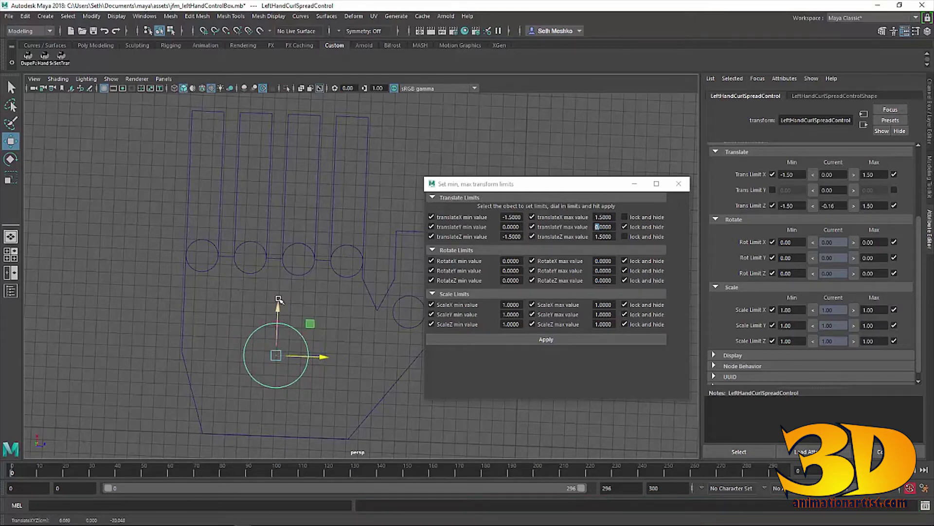
left_click_drag(278, 304, 276, 280)
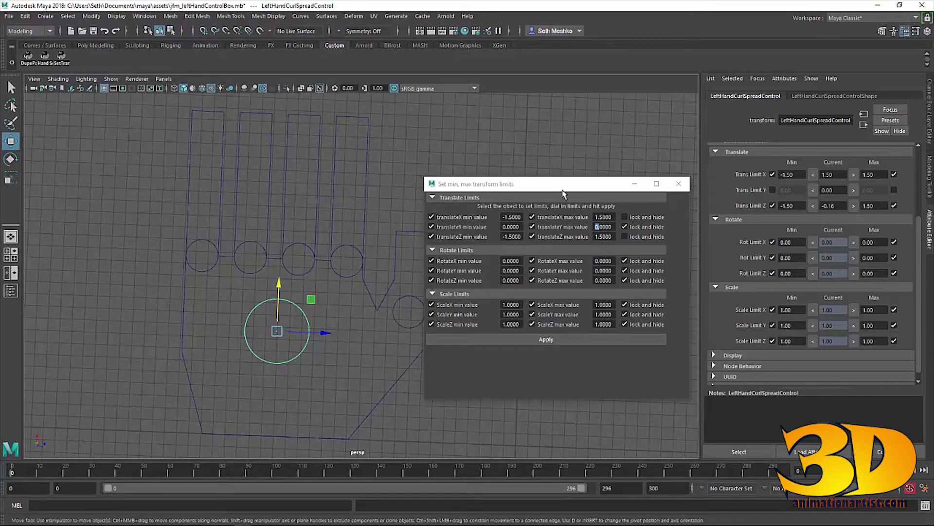
- Reopen the limits script window with all options disabled and apply it to the palm circle to clear its limits
left_click_drag(563, 193, 571, 198)
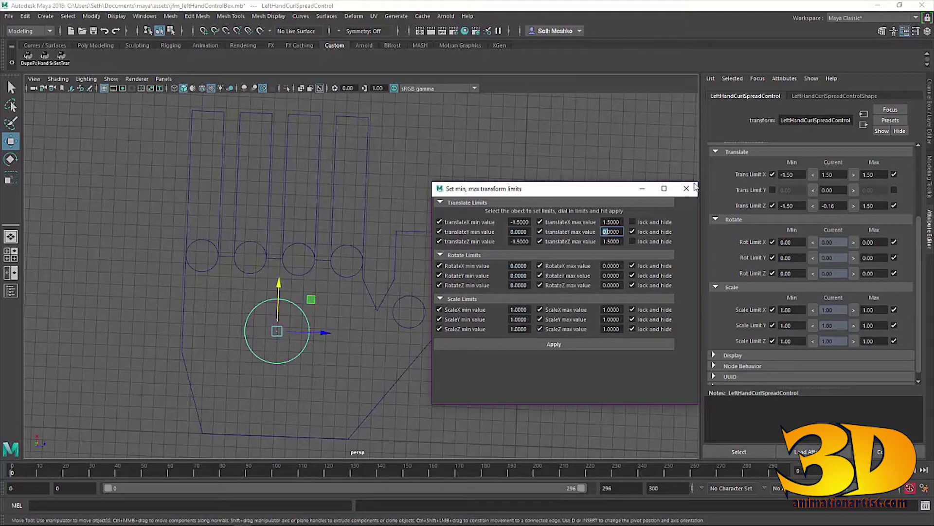
left_click(692, 187)
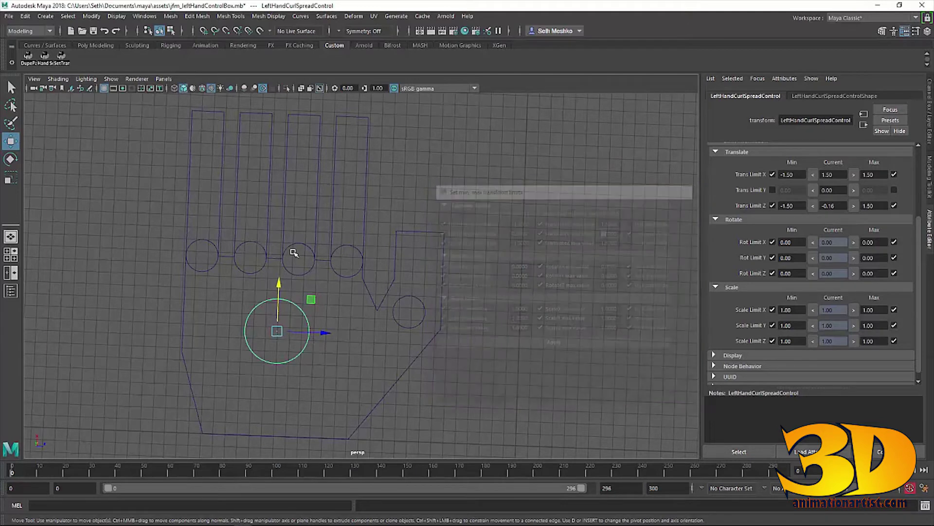
left_click(64, 56)
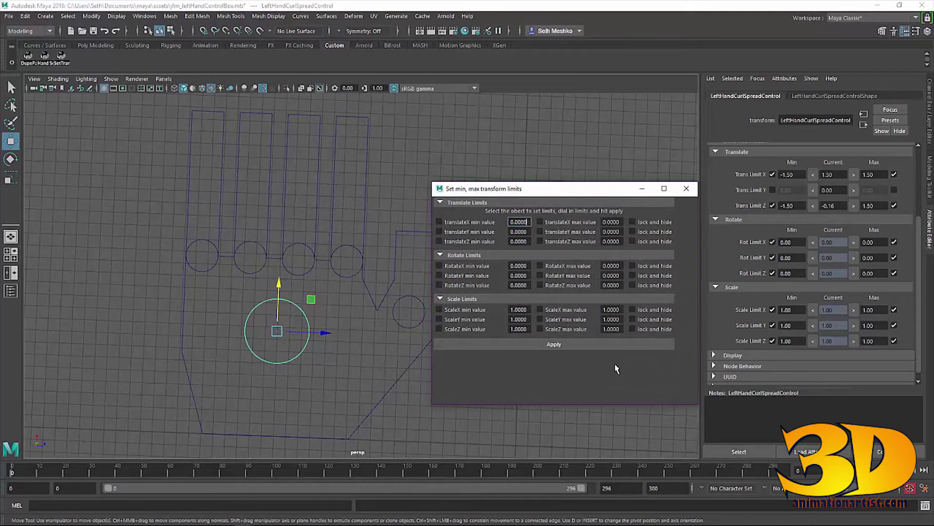
left_click(600, 344)
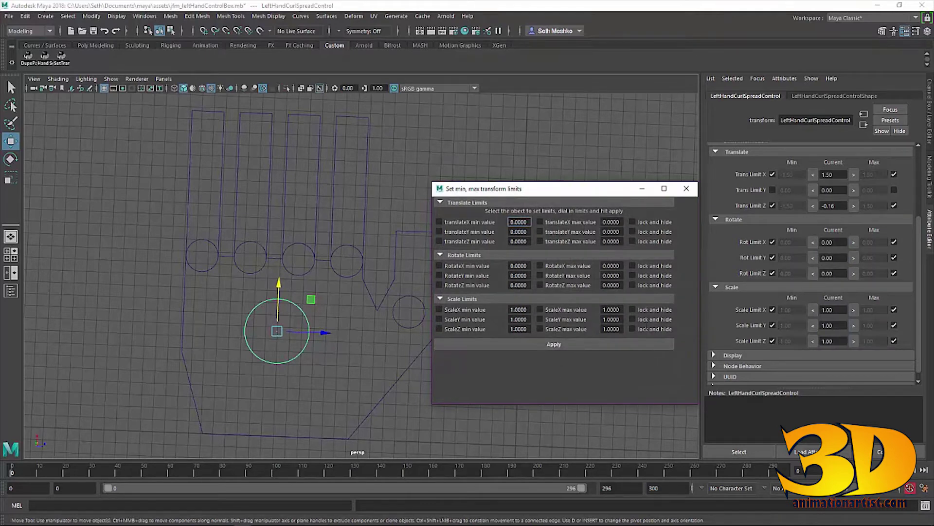
left_click(339, 386)
left_click(291, 360)
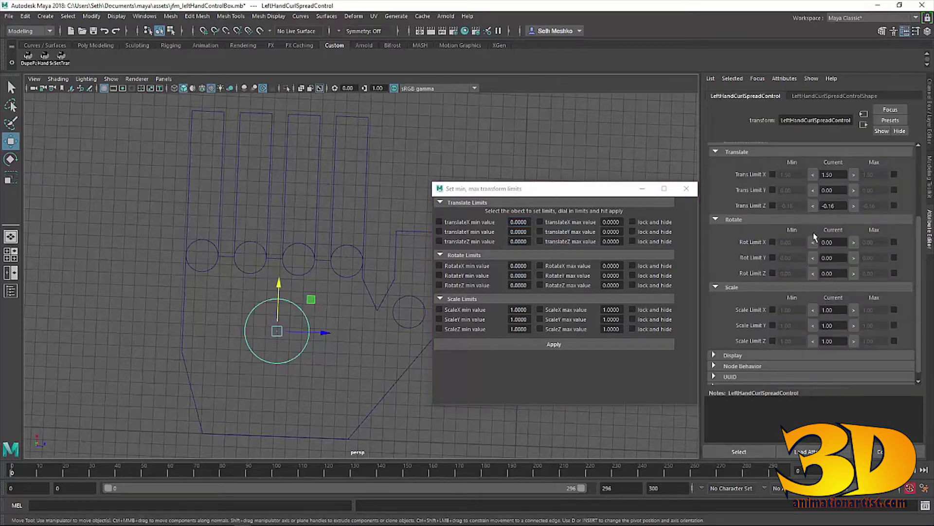
- Test the palm circle's free movement by moving it down past the lower edge of the hand outline
left_click_drag(273, 306, 410, 319)
key("ctrl+z")
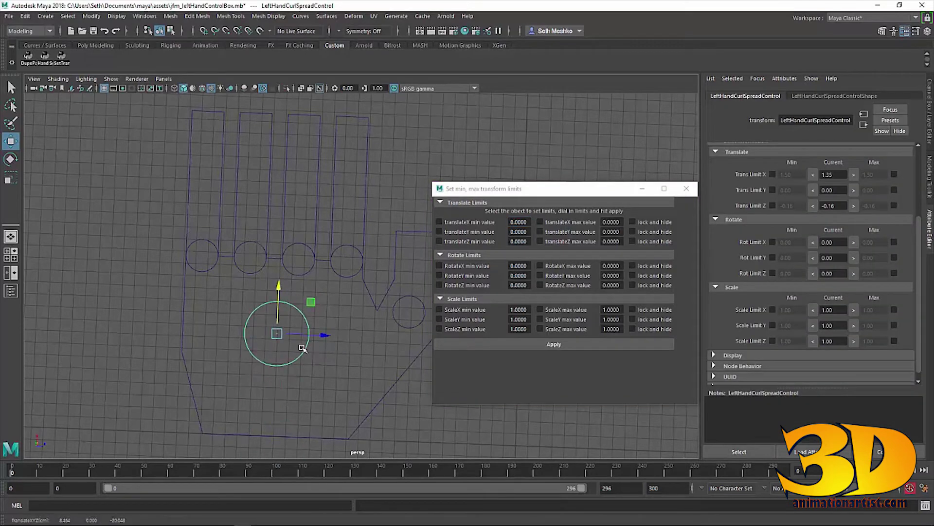
left_click(283, 339)
left_click(309, 323)
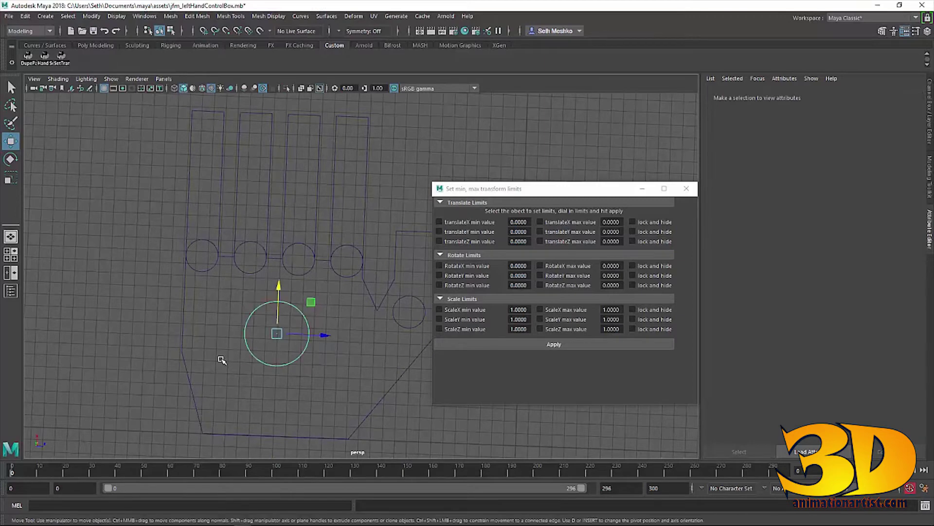
left_click_drag(282, 335, 282, 426)
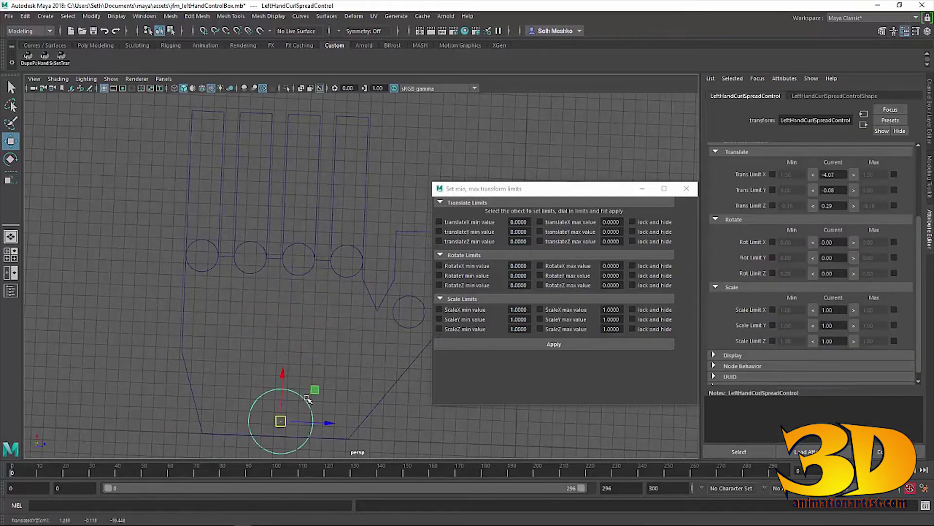
- Show the Channel Box and reset the palm circle's translate X, Y and Z to 0
scroll(283, 423, "down", 3)
key("ctrl+a")
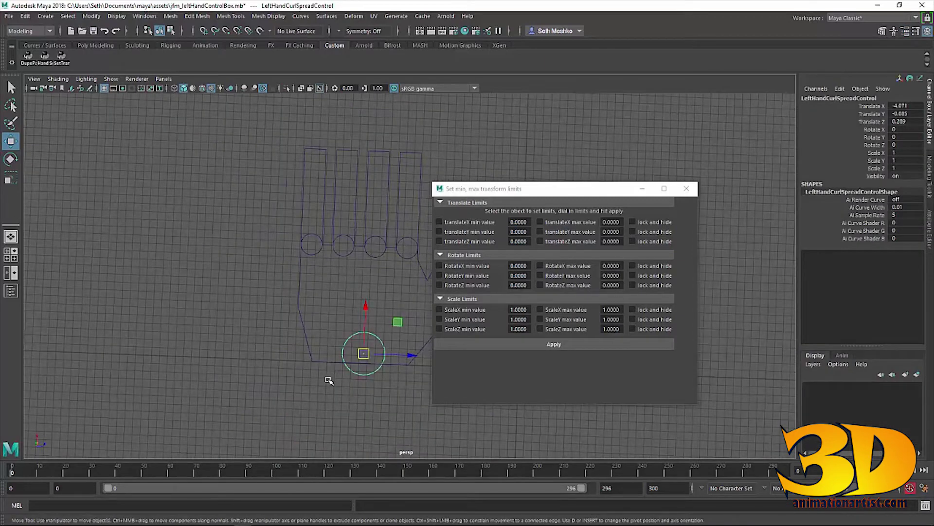
left_click_drag(364, 353, 367, 309)
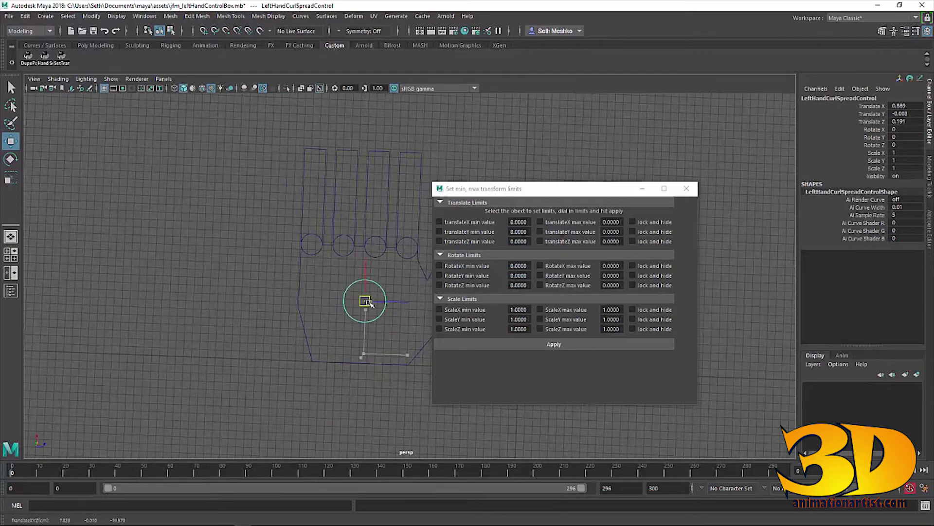
middle_click_drag(367, 309, 344, 320, "alt")
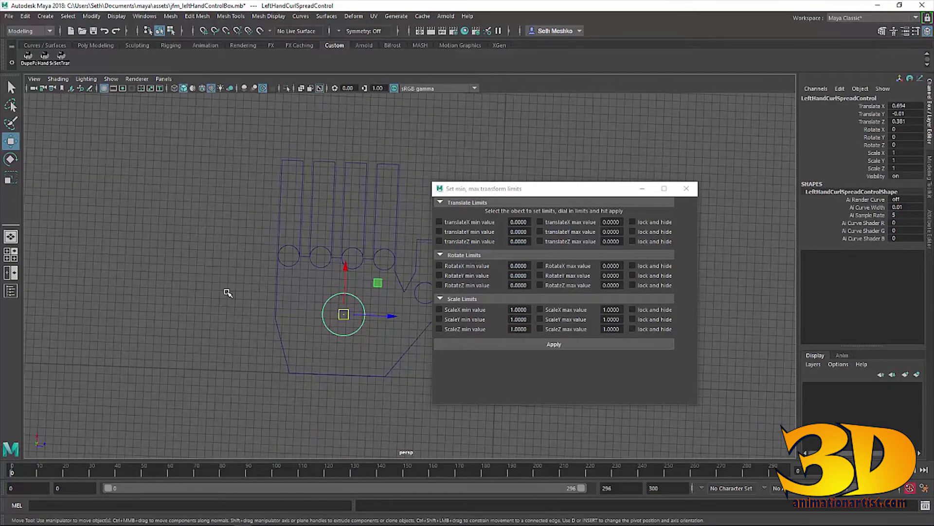
right_click_drag(228, 294, 261, 330, "alt")
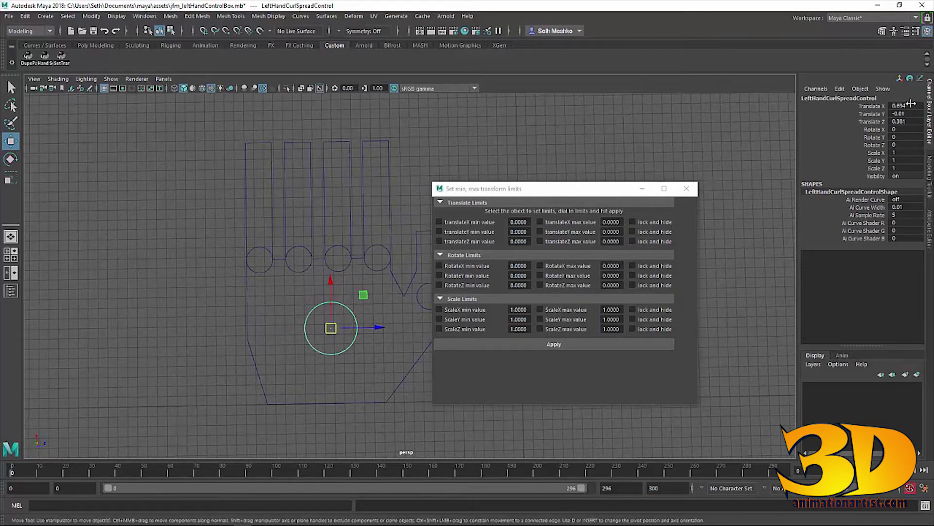
left_click_drag(908, 105, 909, 119)
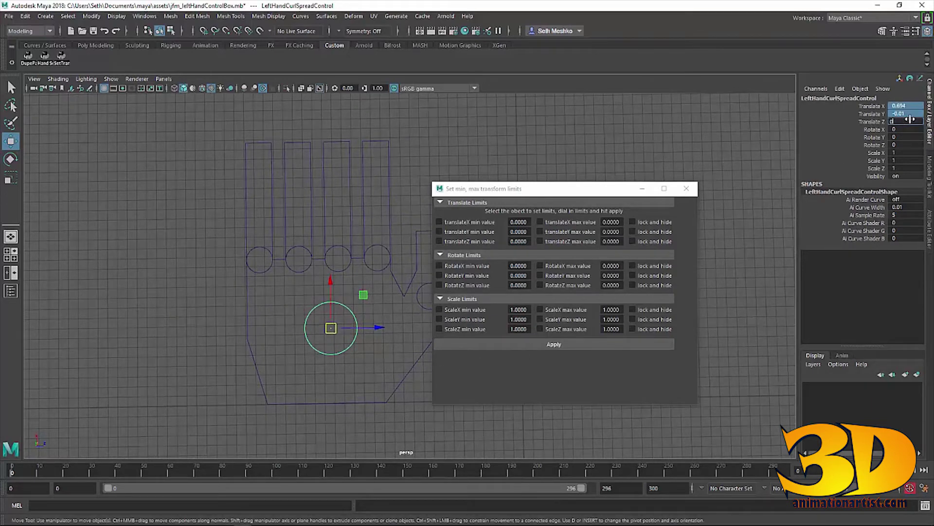
key("Return")
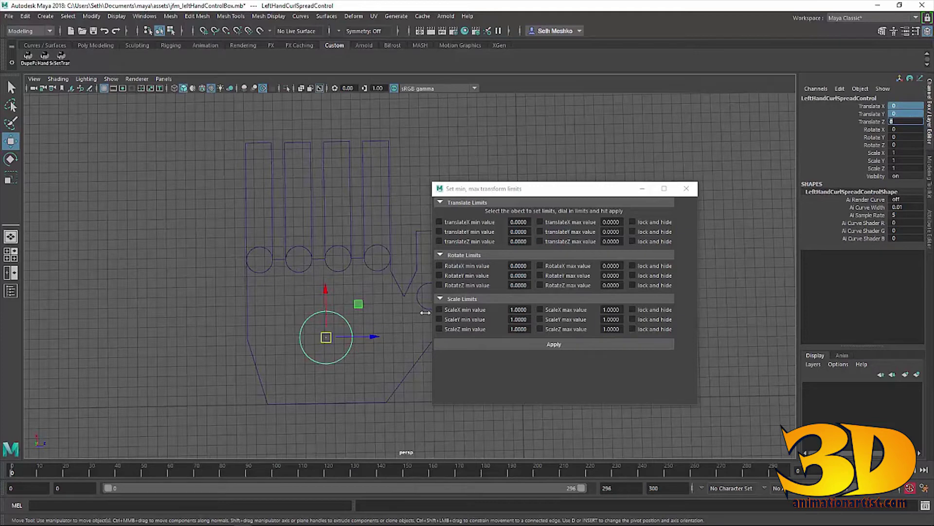
- Enable the minimum and maximum translate X, Y and Z limits in the script window
left_click(440, 222)
left_click(439, 231)
left_click(439, 241)
left_click(523, 222)
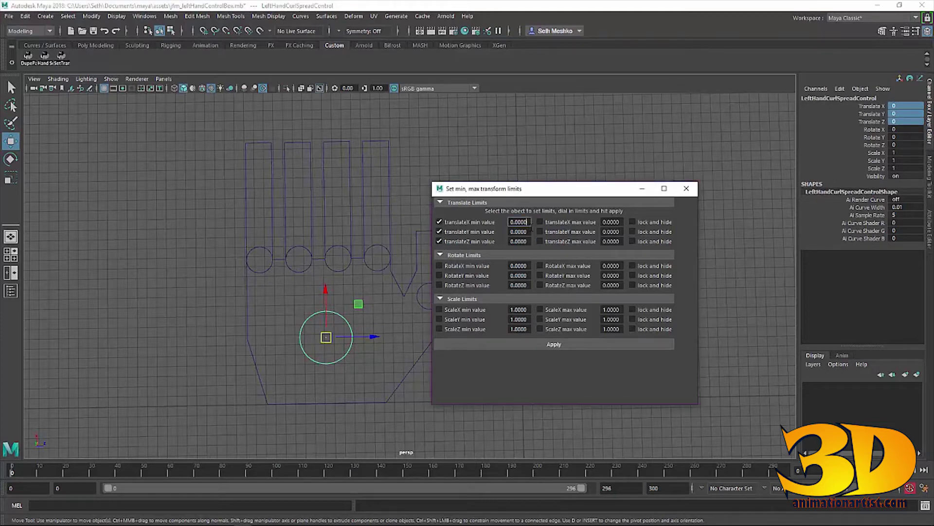
left_click(540, 241)
- Set the translate X minimum to -1.5 and its maximum to 1.5
left_click(518, 222)
type("-1.5")
key("Tab")
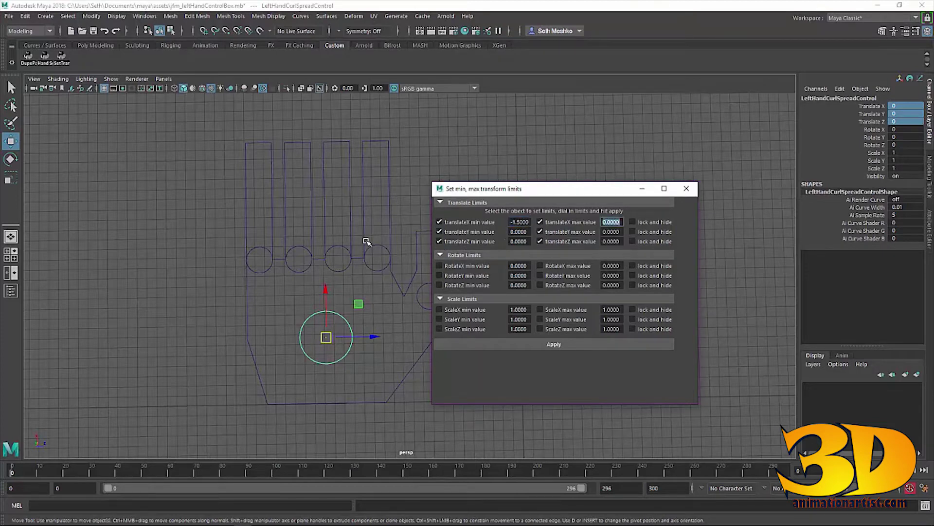
type("1.5")
key("Tab")
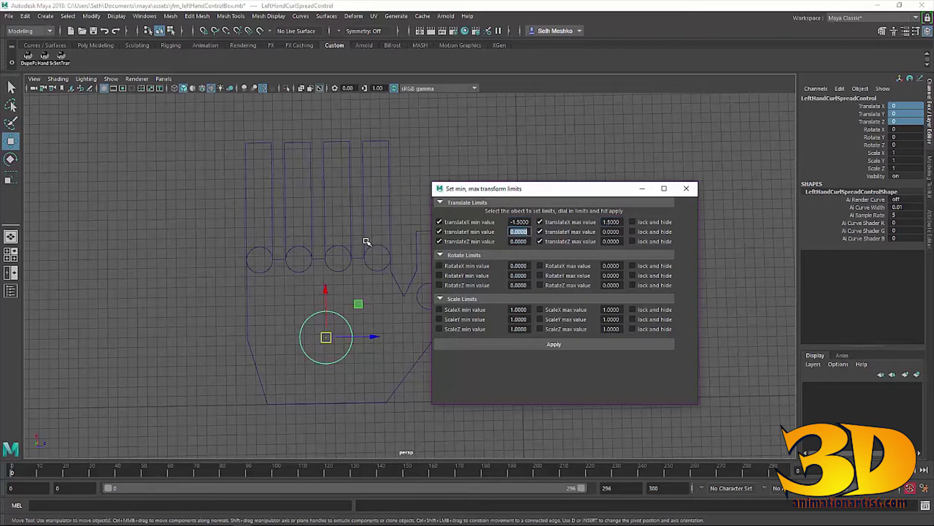
- Set the translate Y and Z minimums to -1.5 and their maximums to 1.5
type("-")
key("Tab")
type("1.5")
key("Tab")
key("BackSpace")
type("-1.5")
key("Tab")
type("1.0")
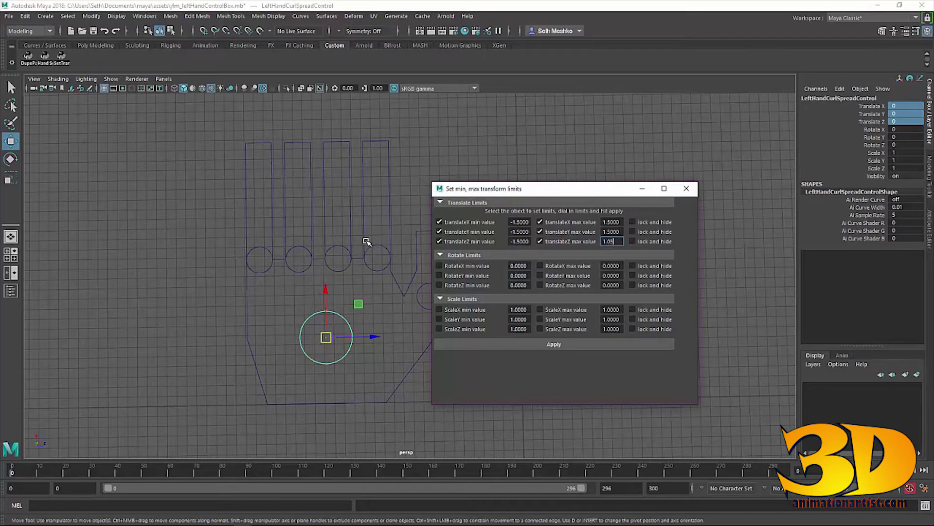
key("Tab")
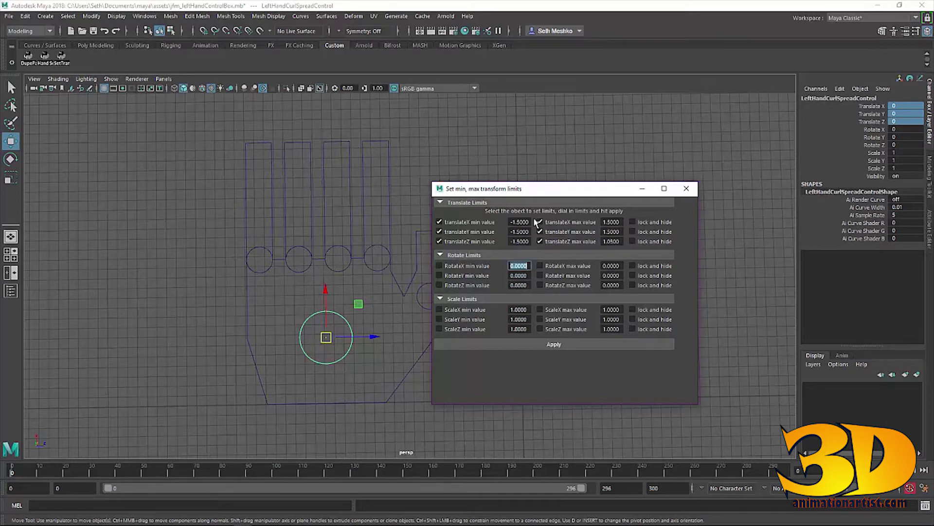
left_click(614, 243)
type("1.5")
key("Return")
- Enable the minimum and maximum rotate X, Y and Z limits and set all three rotate channels to lock and hide
left_click(439, 265)
left_click(439, 275)
left_click(439, 285)
left_click(540, 265)
left_click(539, 275)
left_click(540, 285)
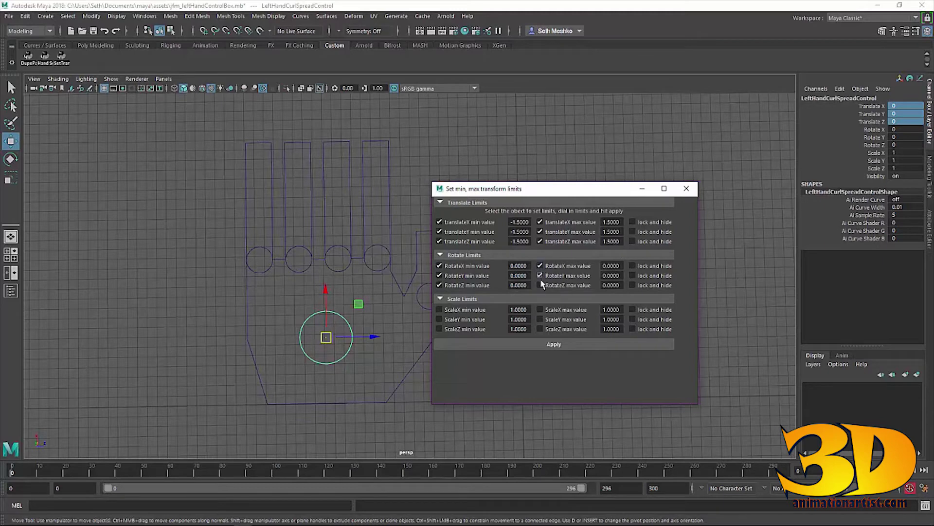
left_click(632, 275)
left_click(632, 284)
- Set translate Y to lock and hide, with its minimum and maximum both at 0
key("Tab")
type("0")
key("Tab")
type("0")
- Enable the scale X, Y and Z limits at 1 with lock and hide, and apply all limits to the palm circle
left_click(439, 309)
left_click(439, 329)
left_click(539, 309)
left_click(540, 319)
left_click(539, 329)
left_click(632, 310)
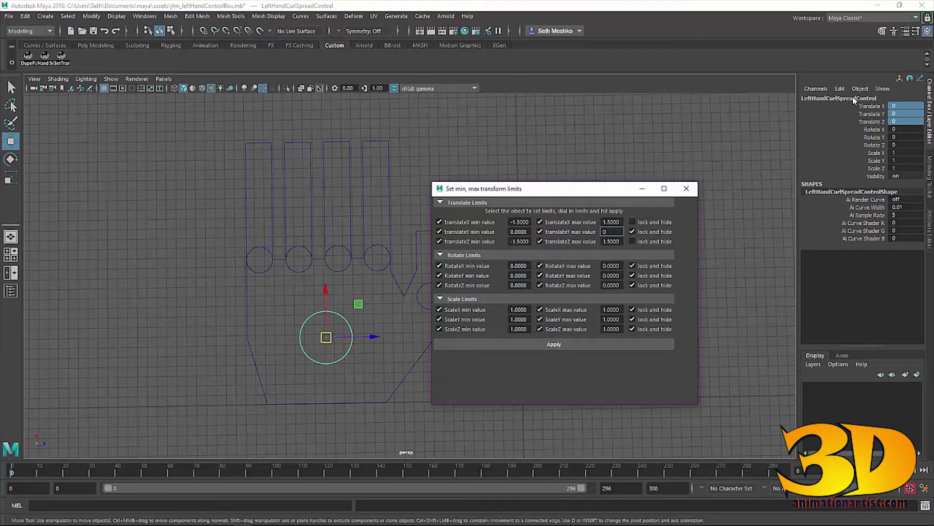
left_click(526, 344)
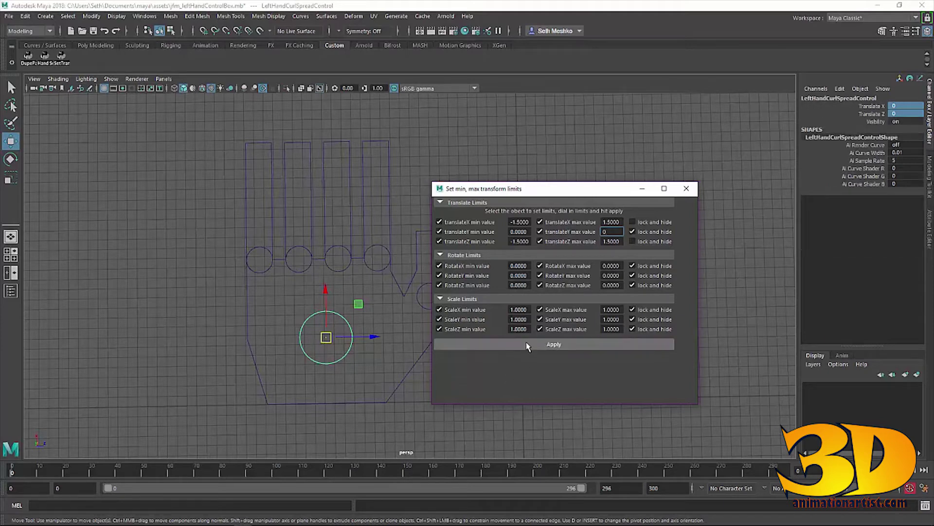
- Test the palm circle's translate X and Z limits by moving it around inside the palm, and undo the move
mouse_move(326, 337)
left_mouse_down()
mouse_move(333, 349)
mouse_move(307, 333)
mouse_move(343, 332)
left_mouse_up()
middle_click_drag(387, 324, 369, 350)
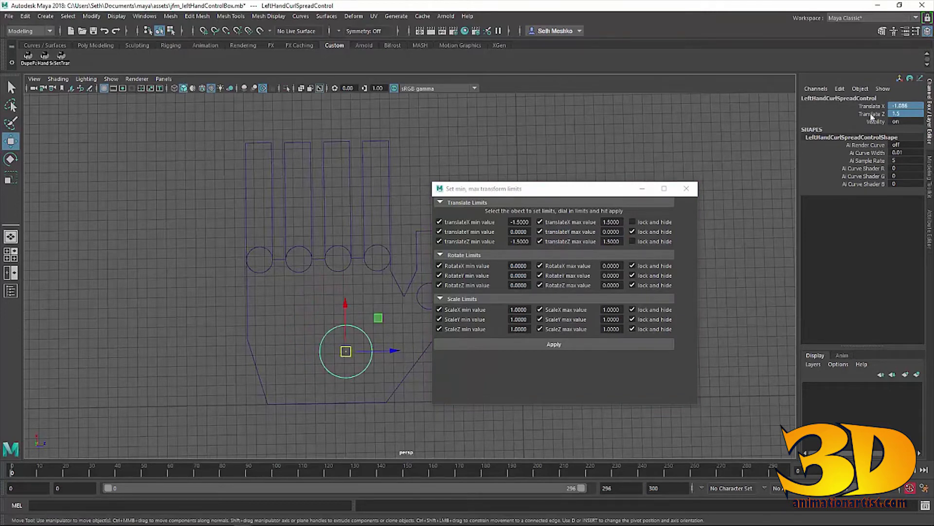
key("ctrl+z")
- Deselect the palm circle, save the hand control file and close it to switch to the skinned girl scene
left_click(378, 359)
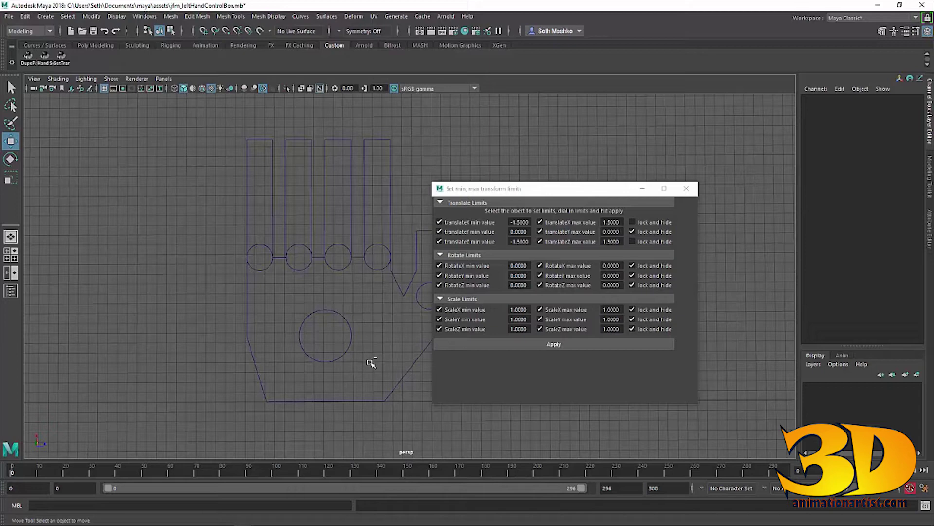
key("ctrl+s")
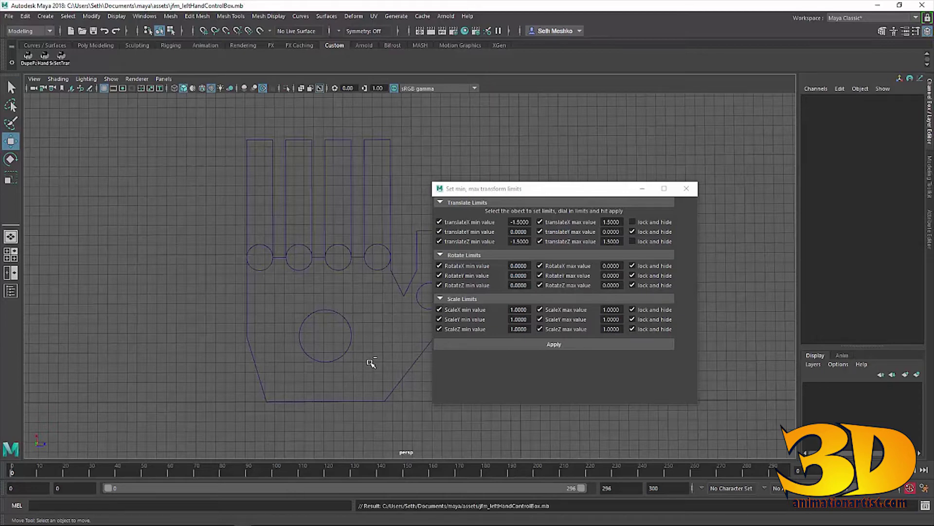
left_click(923, 5)
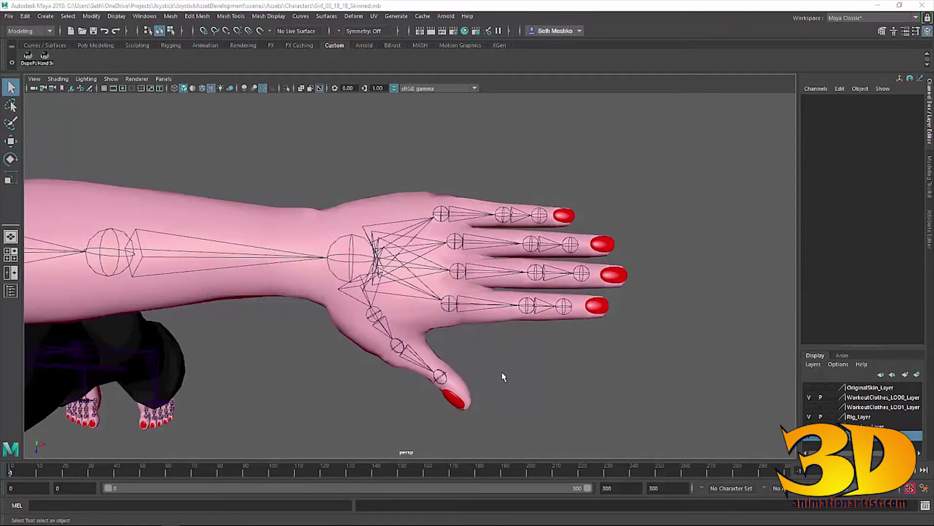
- Select the base joints of the four fingers on the girl's left hand
left_click_drag(502, 375, 538, 392, "alt")
left_click_drag(476, 366, 482, 356, "alt")
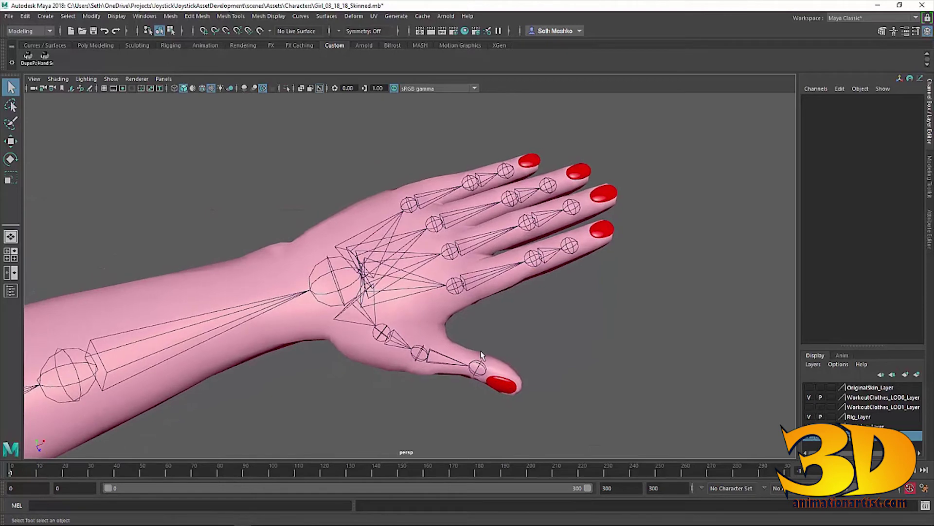
left_click(468, 253)
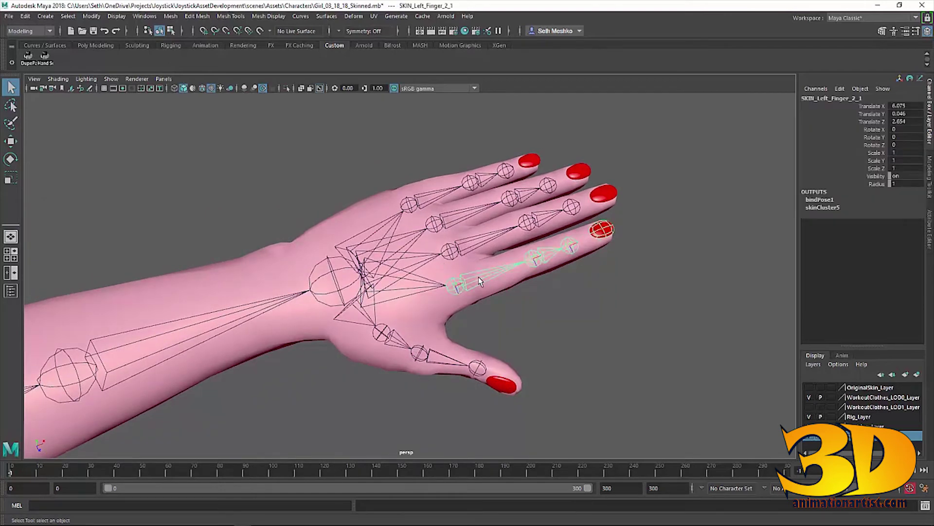
left_click(457, 223)
left_click(435, 200)
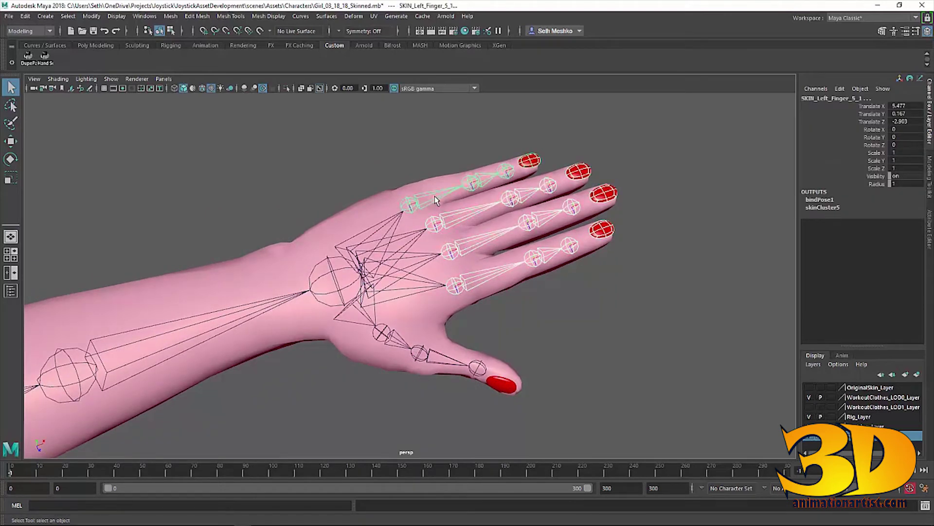
- Rotate the four finger base joints about Z to bend the fingers backward by about 35 degrees
key("e")
left_click_drag(432, 183, 438, 234)
key("ctrl+z")
left_click_drag(404, 195, 397, 228)
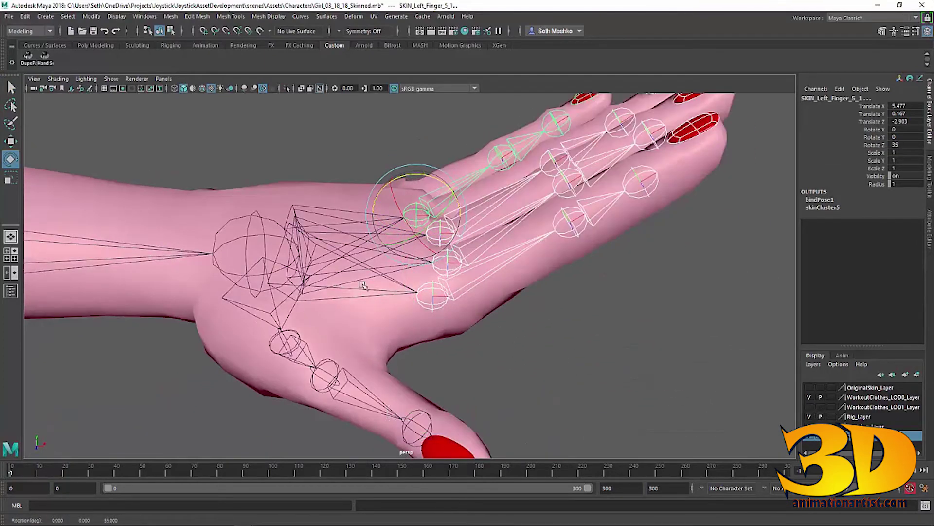
scroll(503, 292, "up", 3)
scroll(504, 292, "down", 3)
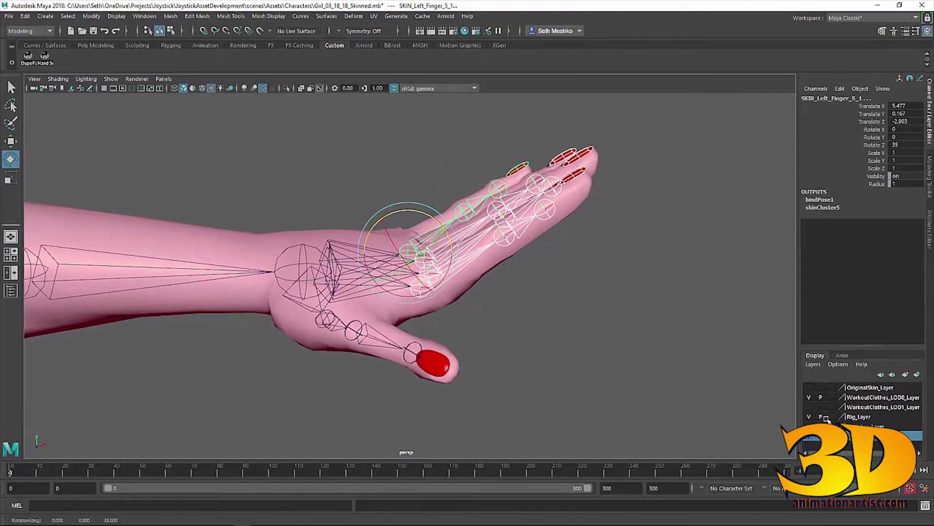
- Try rotating the four fingers freely about Z in both directions, and undo all the finger rotations
left_click_drag(397, 211, 504, 193)
key("ctrl+z")
key("ctrl+z")
key("ctrl+z")
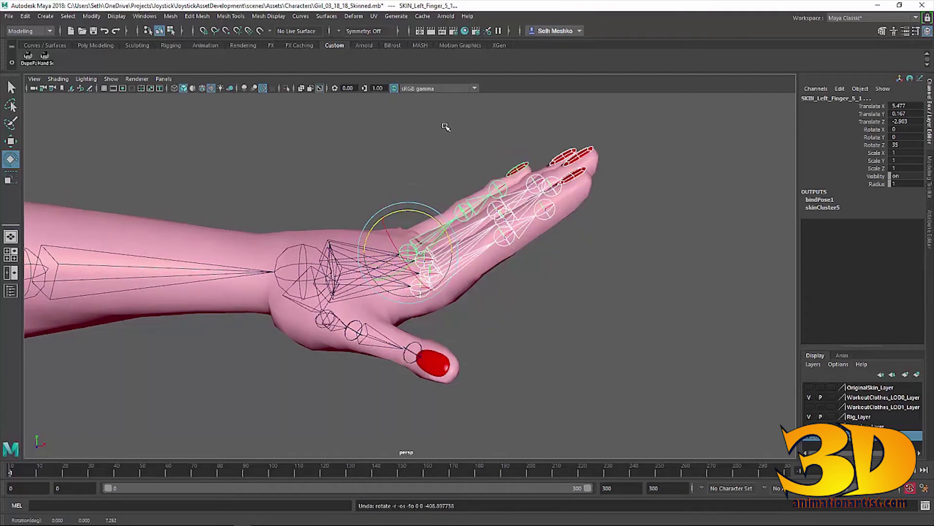
key("ctrl+z")
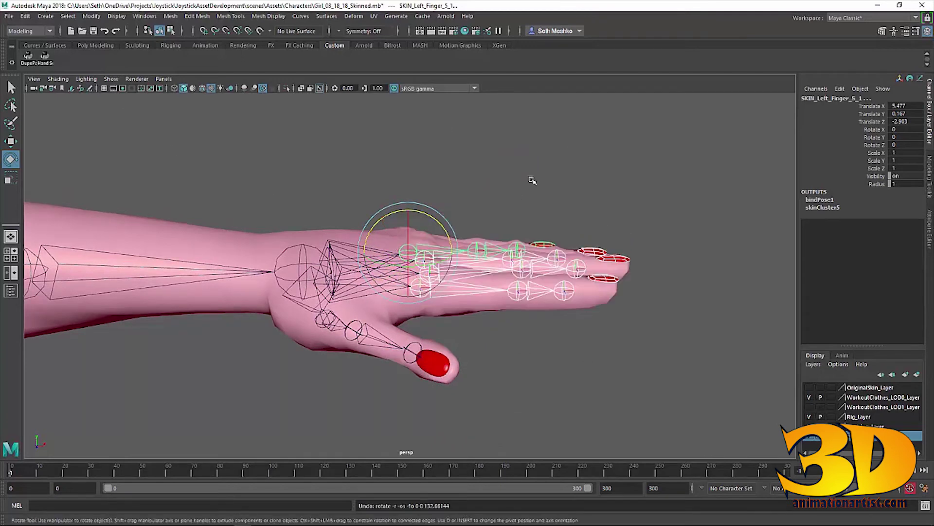
middle_click_drag(538, 200, 489, 88)
key("ctrl+z")
- Bring the jfm_set_transform_limits.py script from Visual Studio into a Python tab of Maya's Script Editor
mouse_move(398, 523)
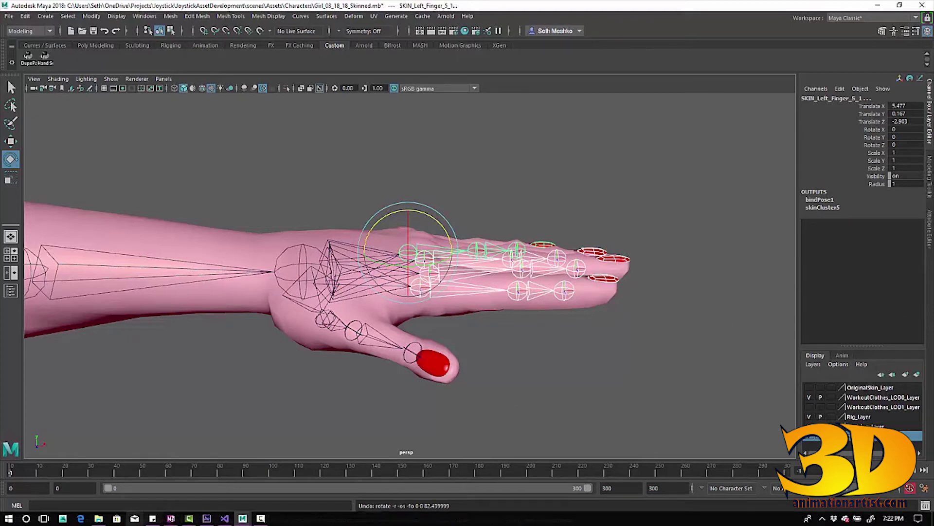
left_click(223, 519)
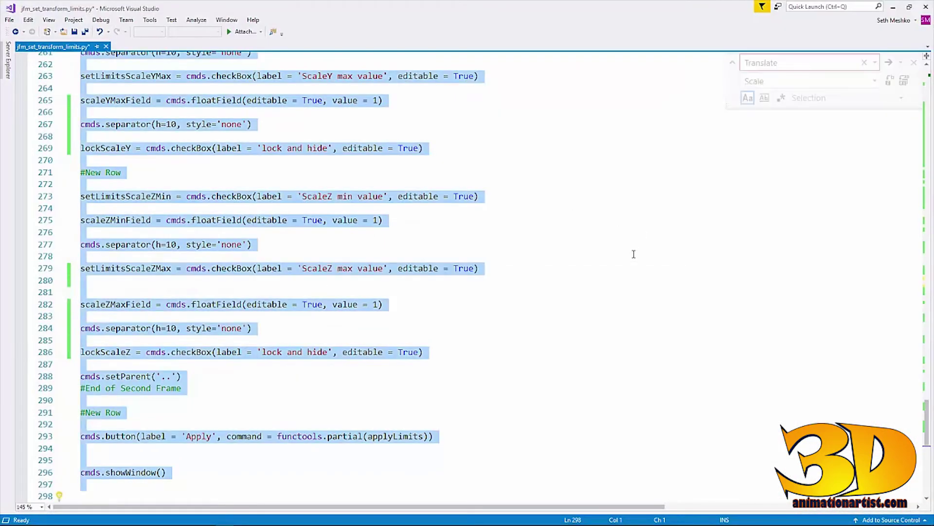
left_click(892, 8)
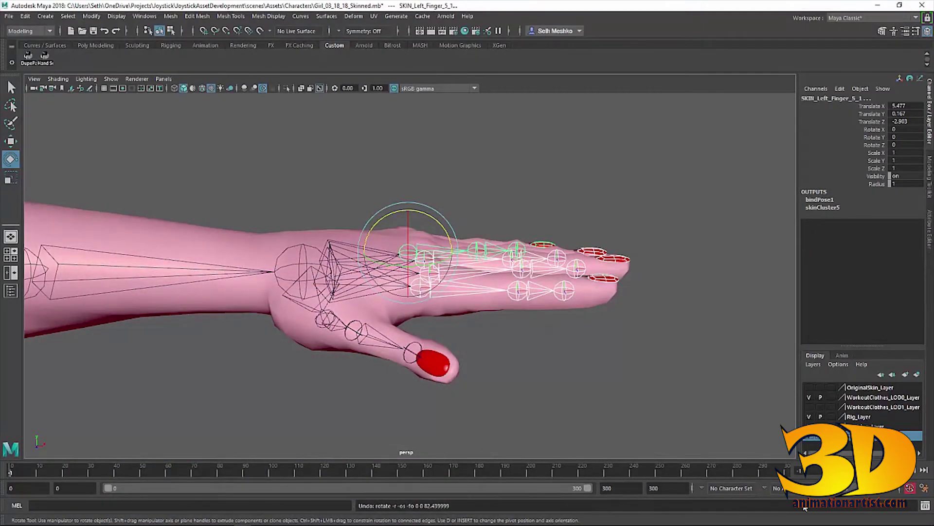
left_click(926, 505)
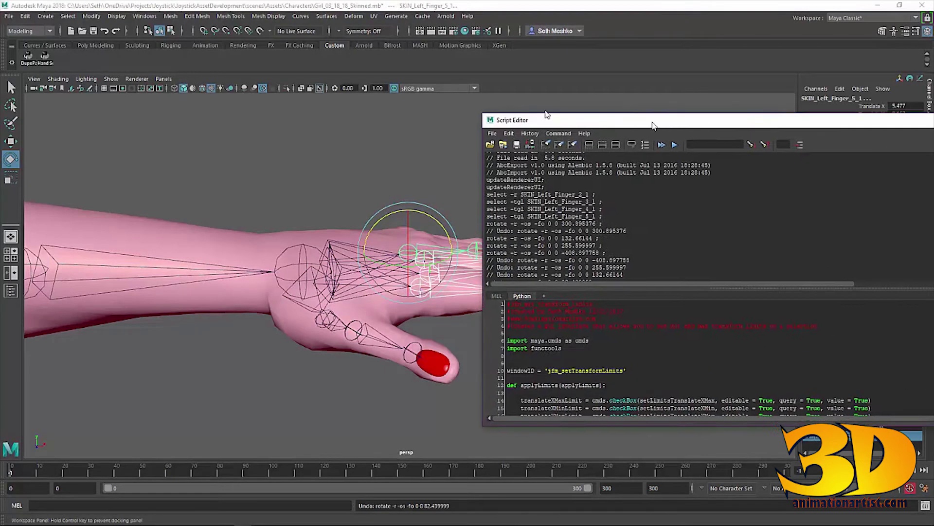
- Add the whole script to the Custom shelf, run it from there and place the limits window clear of the hand
key("ctrl+a")
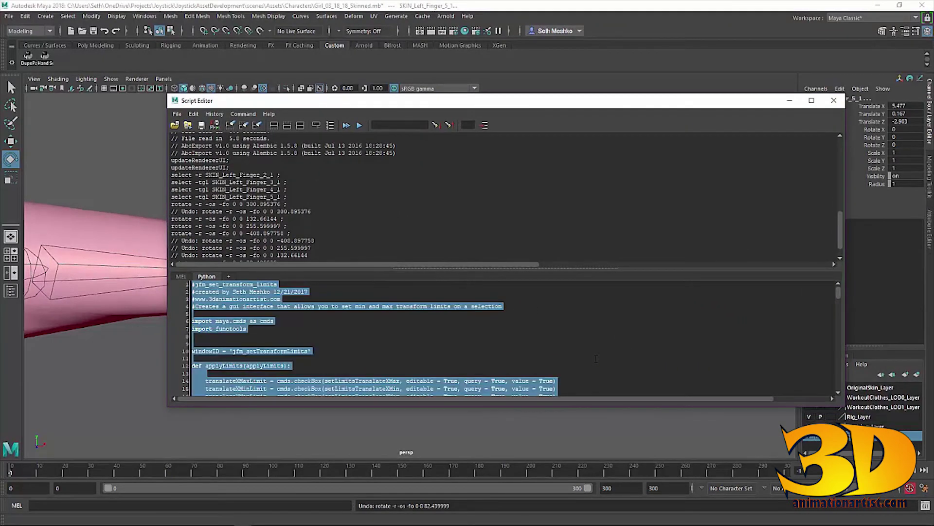
scroll(596, 358, "down", 20)
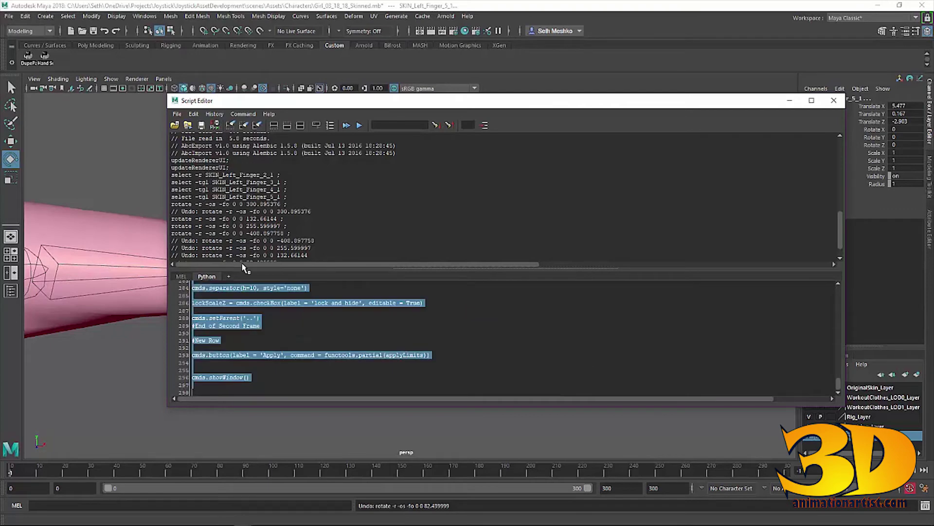
middle_click_drag(206, 277, 92, 56)
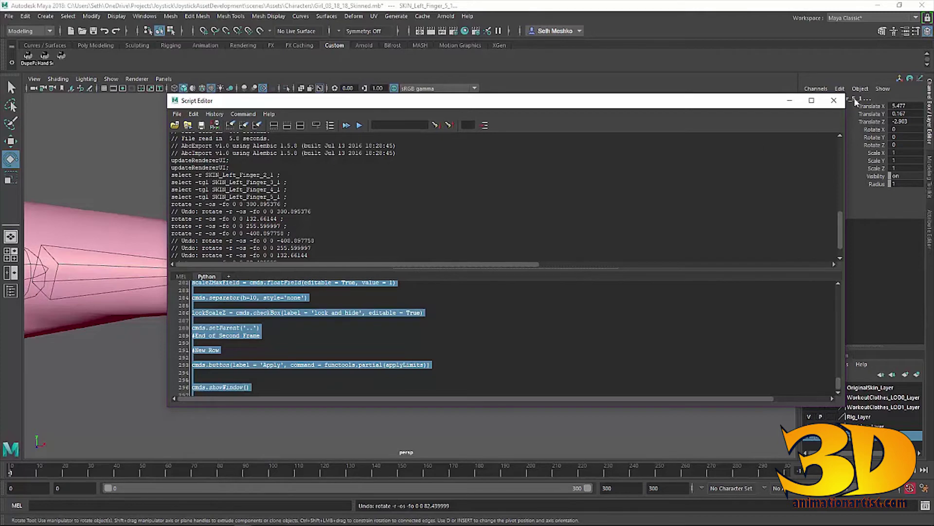
left_click(833, 101)
left_click(61, 55)
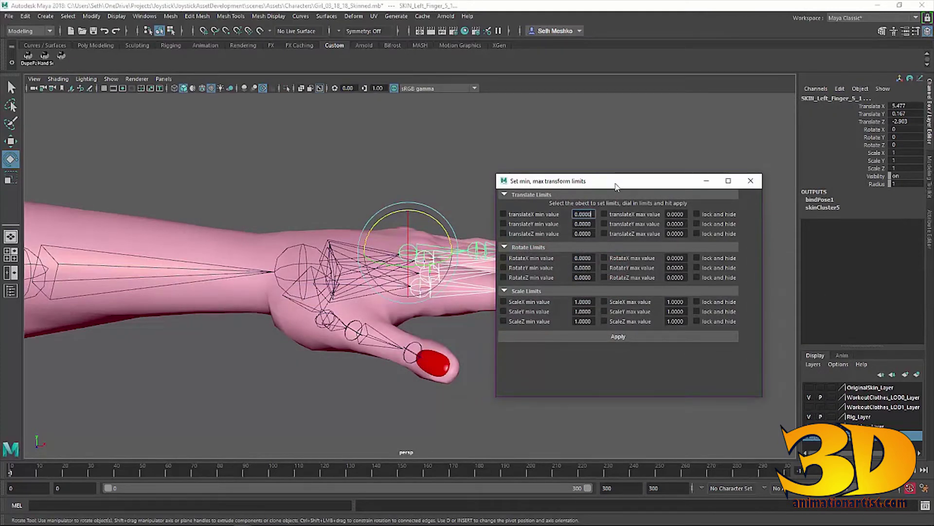
left_click_drag(614, 187, 753, 216)
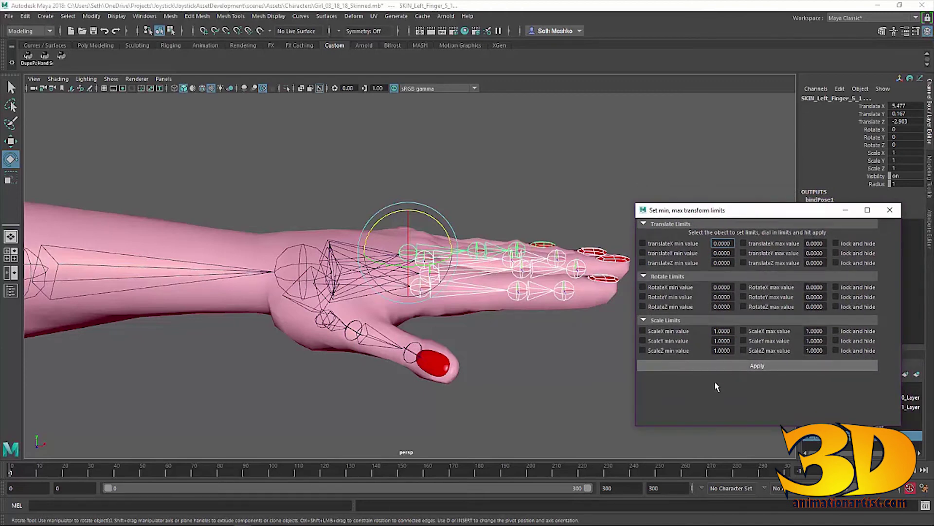
- Test bending the four fingers backward about Z by about 20 degrees, and undo the rotations
left_click_drag(419, 214, 562, 349)
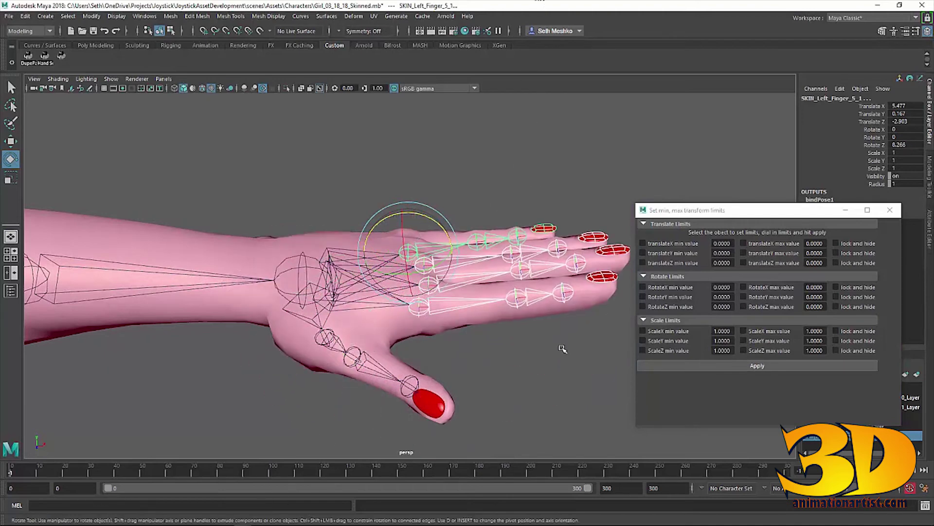
mouse_move(562, 349)
middle_mouse_down()
mouse_move(511, 360)
mouse_move(609, 341)
mouse_move(545, 345)
mouse_move(570, 341)
middle_mouse_up()
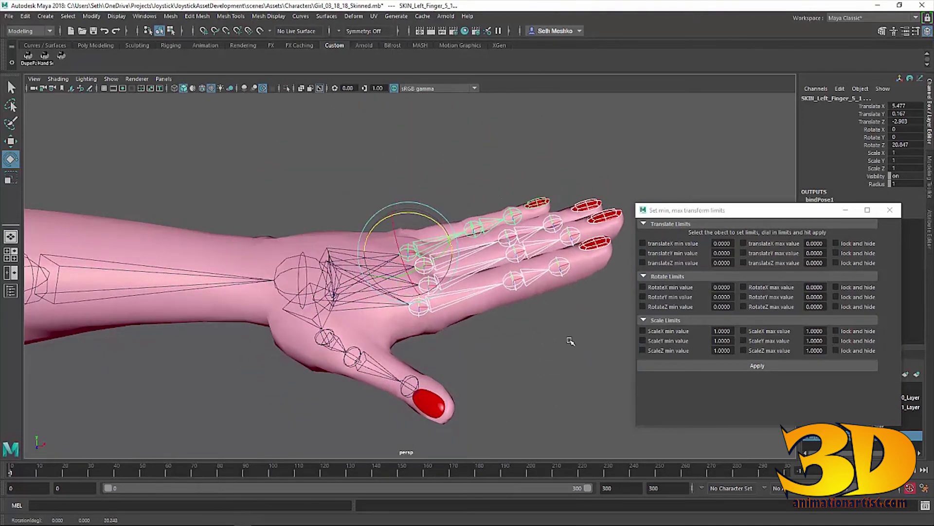
key("ctrl+z")
key("ctrl+z")
key("ctrl+z")
- View the hand side-on, curl the four fingers downward about Z to gauge the minimum angle, and undo the rotation
left_click_drag(477, 192, 457, 322, "alt")
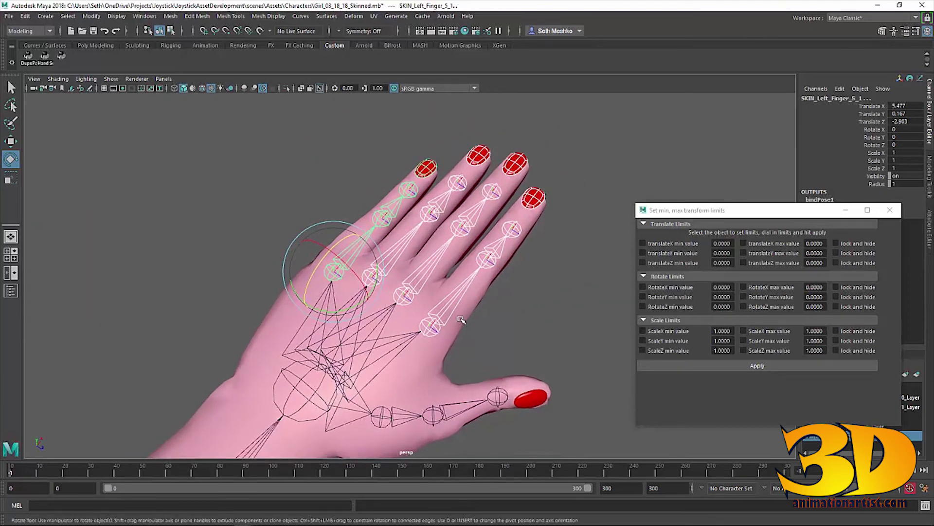
left_click_drag(579, 359, 392, 285, "alt")
key("ctrl+z")
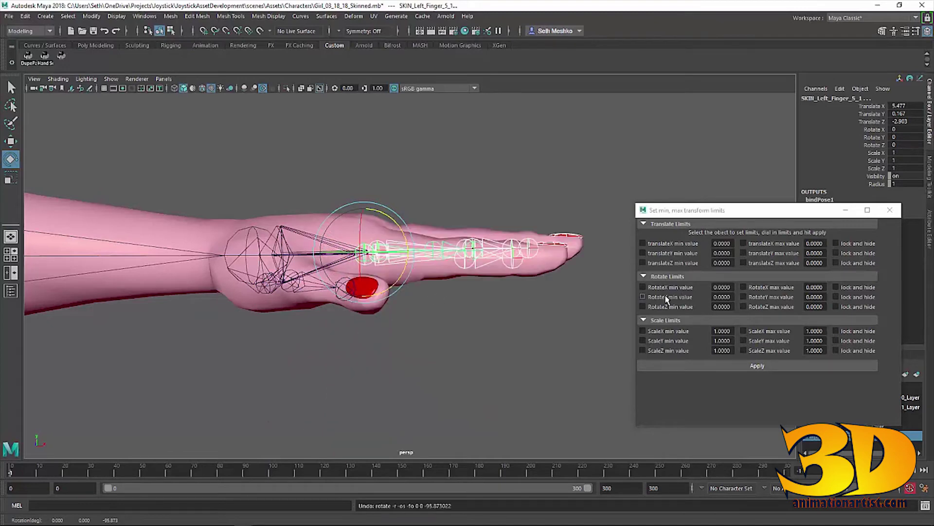
middle_click_drag(501, 205, 487, 292)
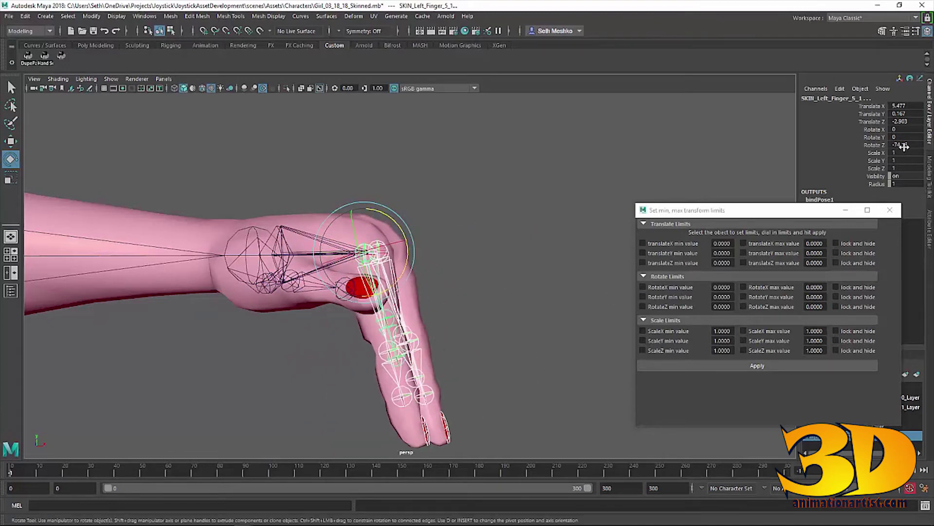
key("ctrl+z")
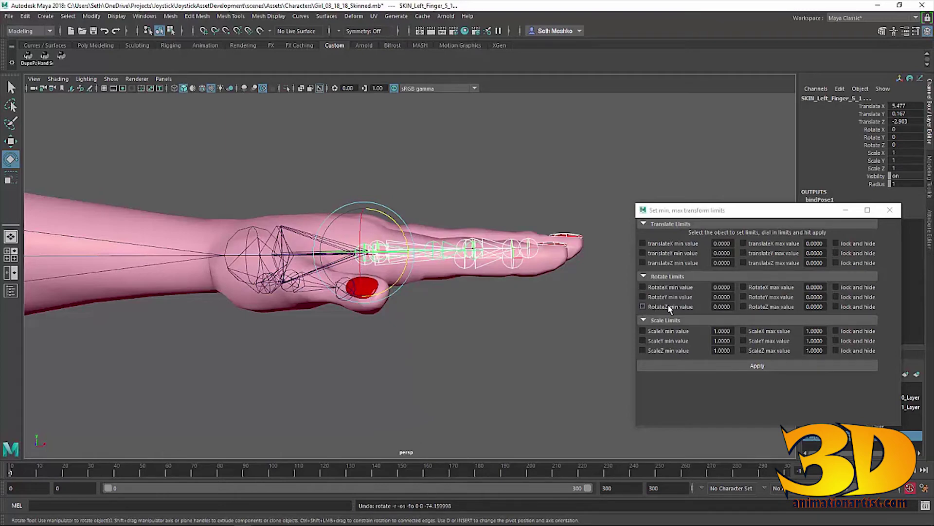
- Enable the rotate Z minimum limit and set it to -100
left_click(643, 307)
key("Tab")
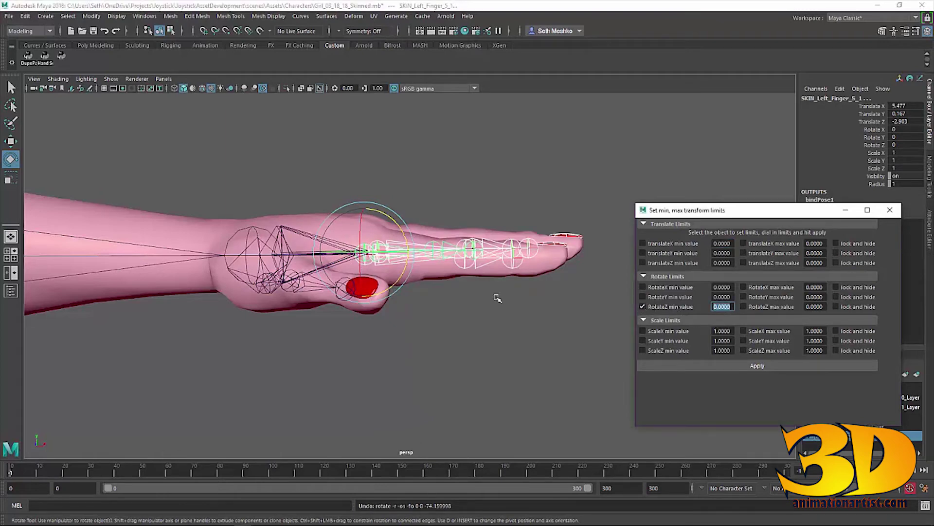
type("-100")
key("Return")
- Test bending the four fingers backward about Z, undo it, and enable the rotate Z maximum limit at 30
left_click_drag(387, 217, 384, 186)
key("ctrl+z")
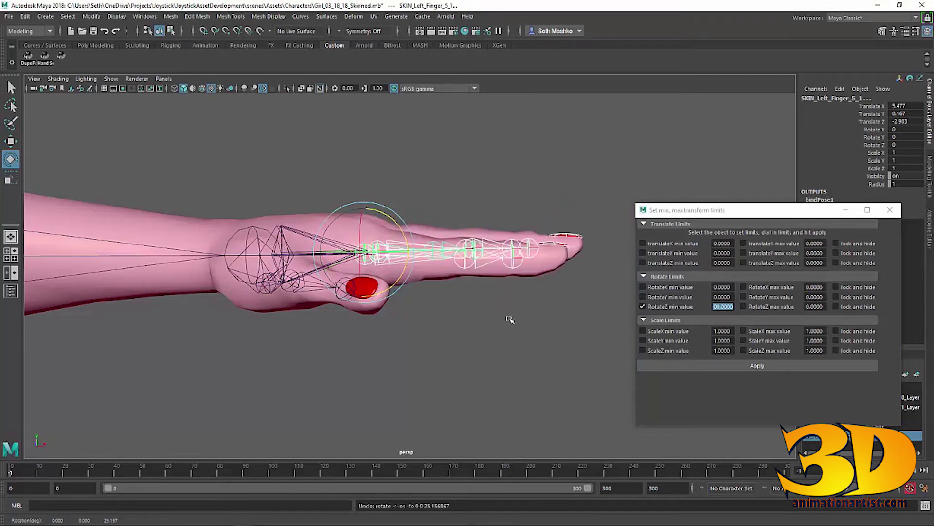
left_click(743, 306)
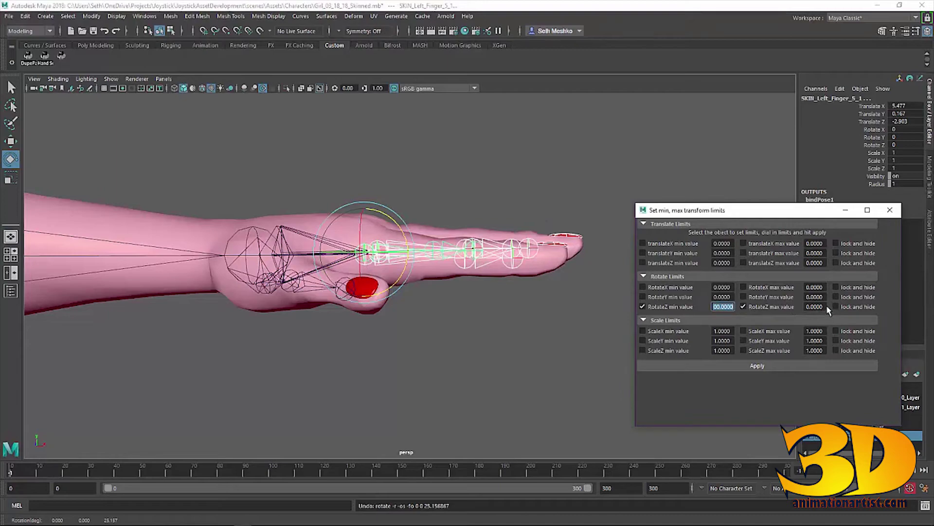
key("Tab")
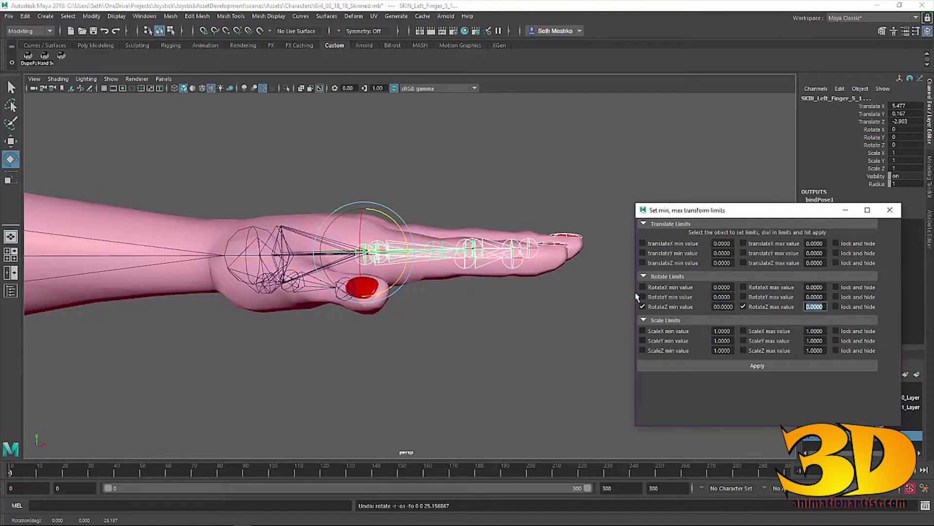
type("3")
- Test spreading the four fingers sideways about Y by about 22 degrees from a top view, and undo the rotations
left_click_drag(370, 253, 393, 302, "alt")
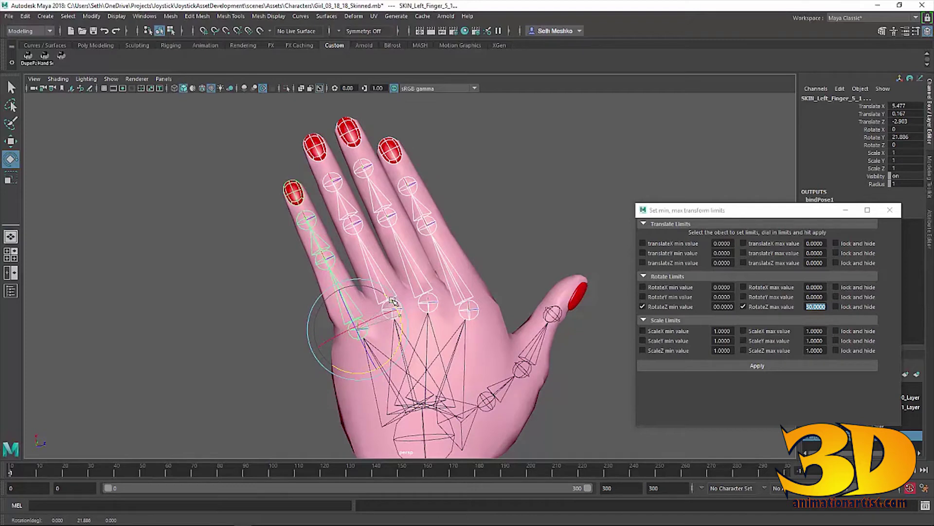
left_click_drag(393, 301, 421, 313)
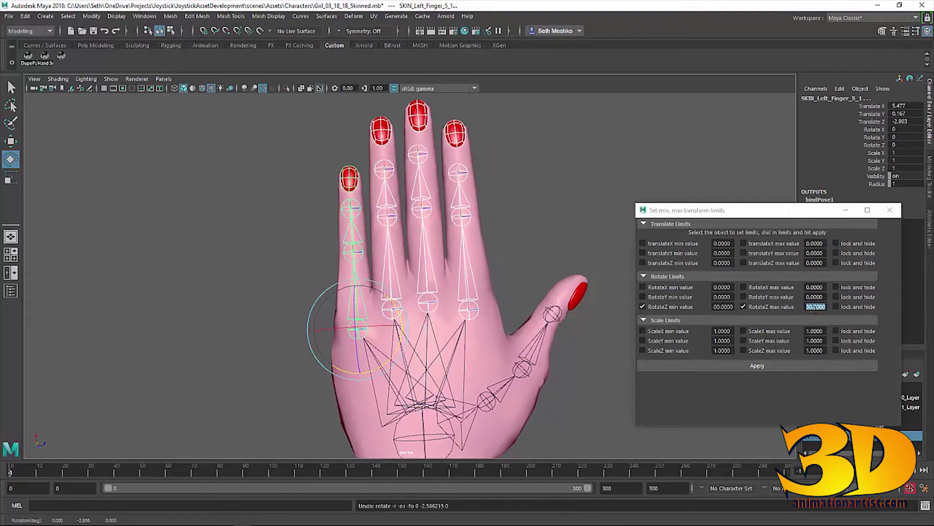
left_click_drag(546, 288, 501, 367, "alt")
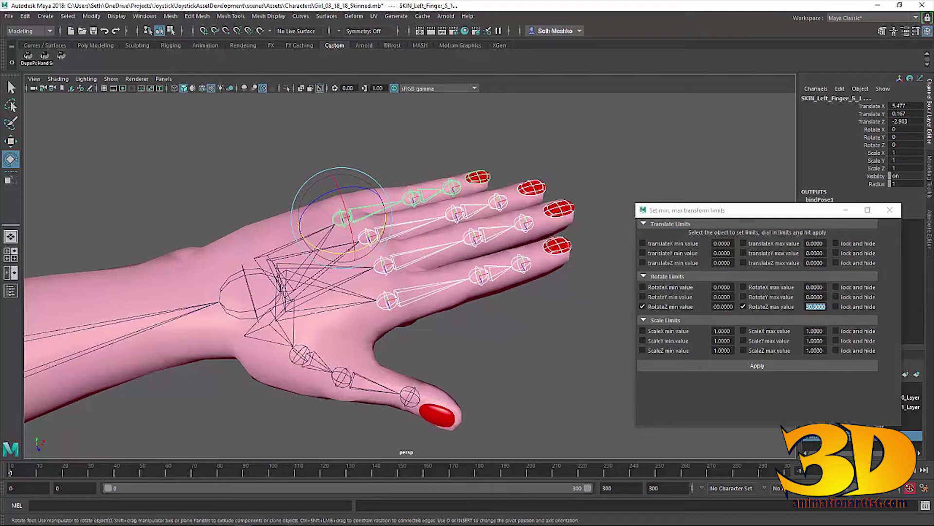
- Set the rotate Y minimum to -20 and maximum to 20, and enable both limits
left_click(722, 296)
key("BackSpace")
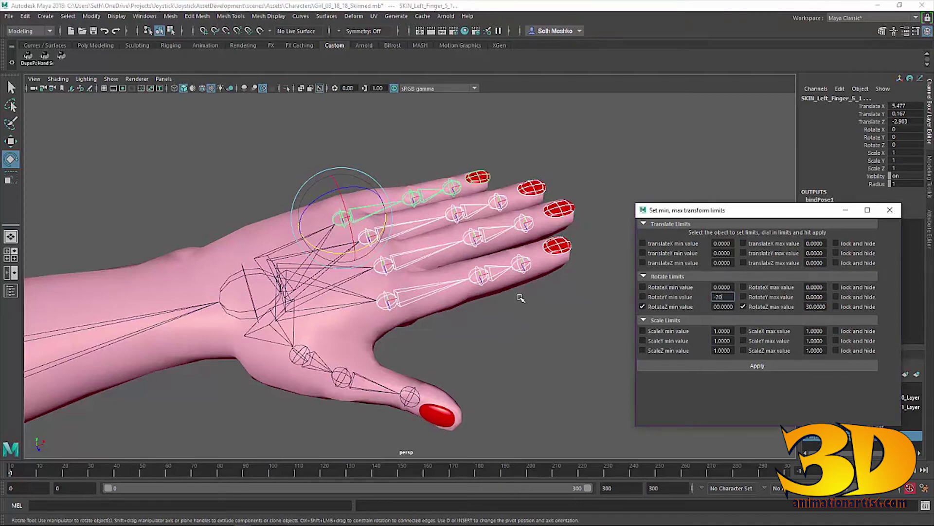
key("Tab")
type("2")
key("Return")
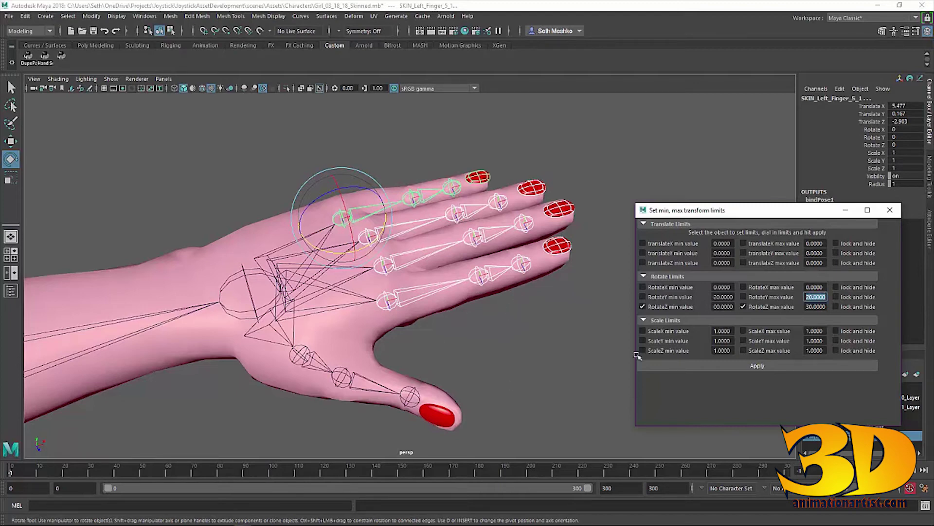
left_click(743, 296)
left_click(642, 296)
- Enable the minimum and maximum limits for rotate X and for translate X, Y and Z
left_click(643, 287)
left_click(743, 287)
key("w")
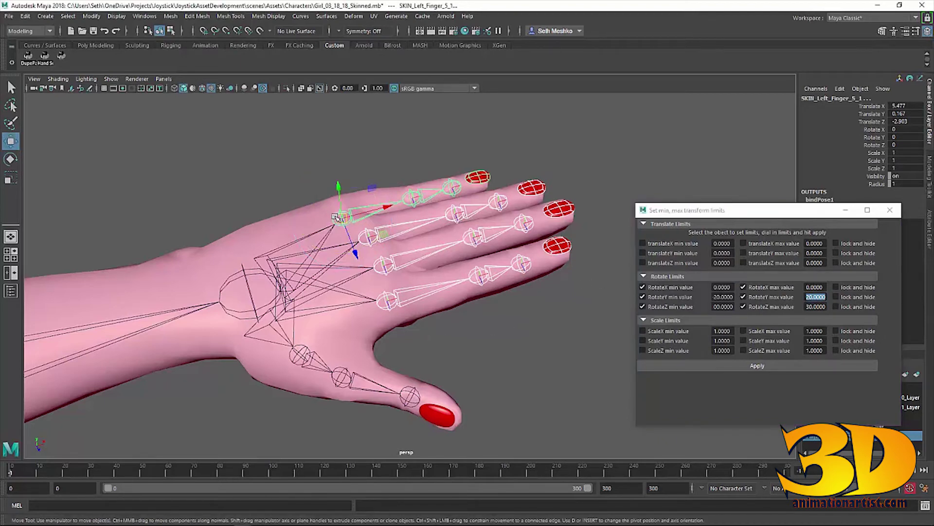
mouse_move(338, 212)
left_mouse_down()
mouse_move(367, 210)
mouse_move(330, 222)
left_mouse_up()
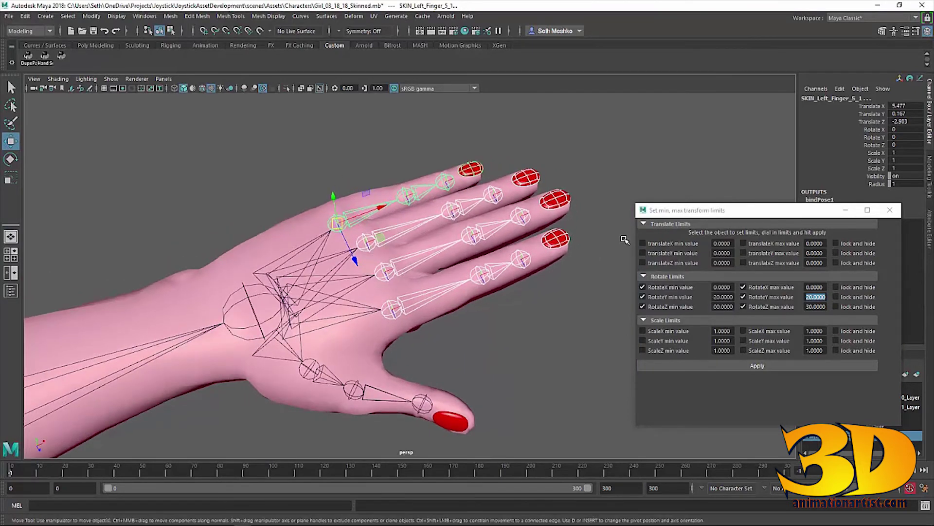
left_click(643, 244)
left_click(643, 253)
left_click(642, 263)
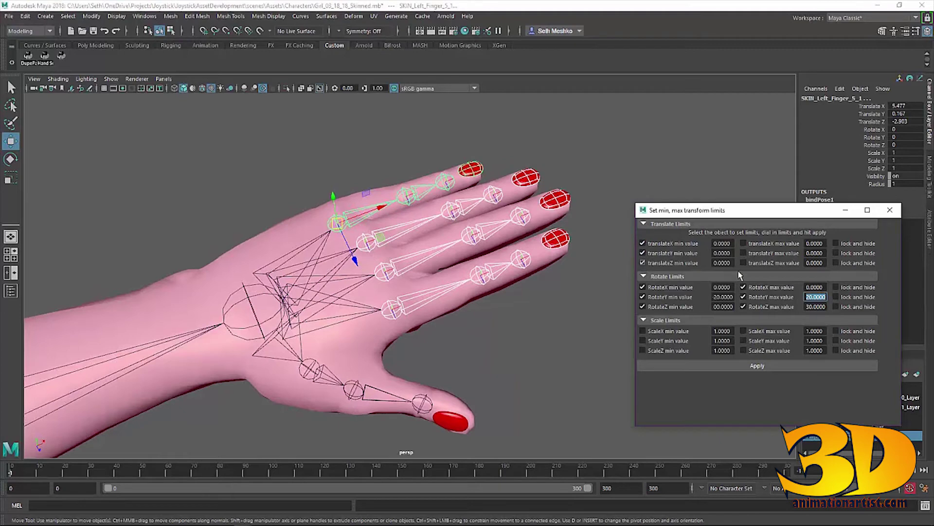
left_click(743, 243)
left_click(743, 263)
- Enable the minimum and maximum scale limits for X, Y and Z
left_click(706, 366)
left_click(642, 340)
left_click(642, 351)
left_click(743, 340)
middle_click_drag(406, 335, 452, 337, "alt")
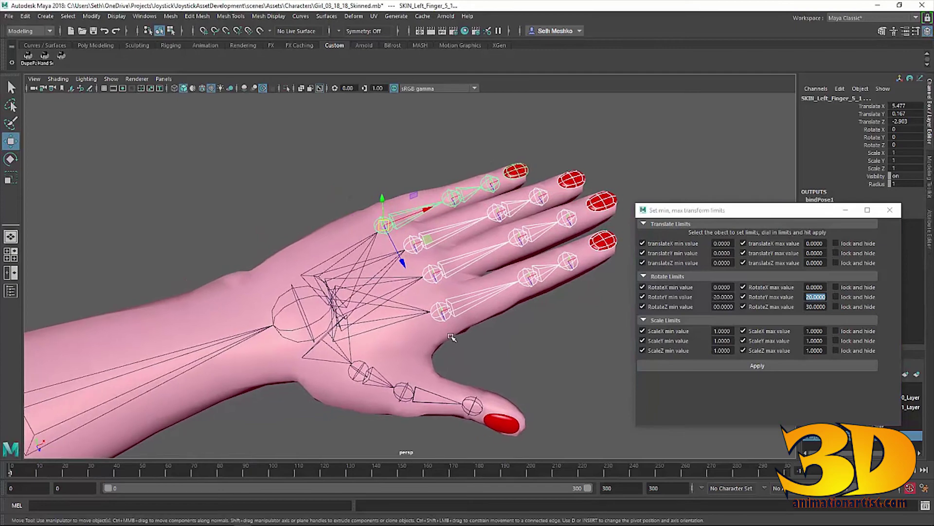
left_click_drag(452, 337, 479, 355, "alt")
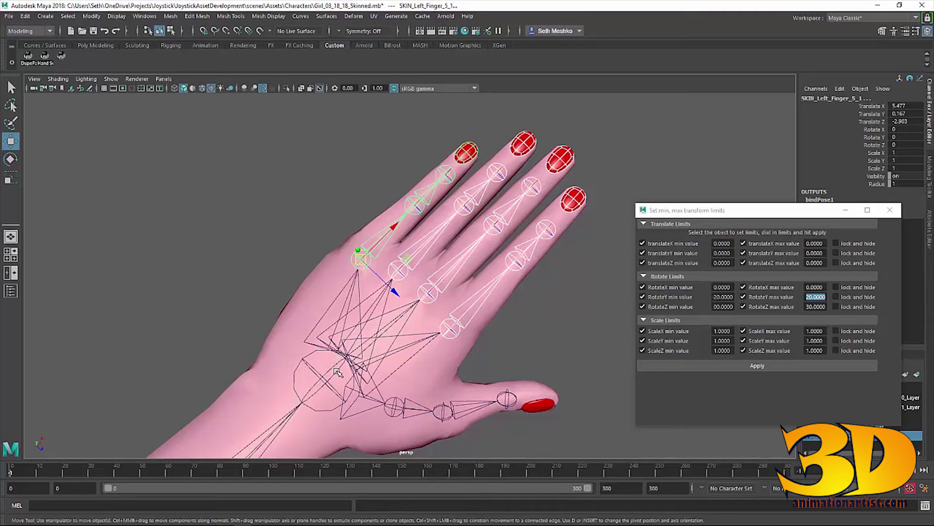
left_click_drag(467, 357, 535, 340, "alt")
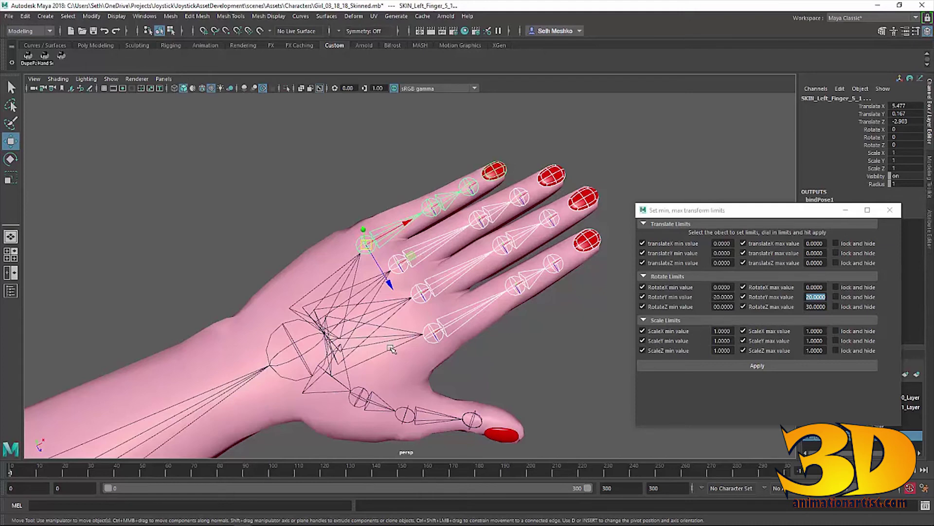
left_click_drag(393, 346, 405, 340, "alt")
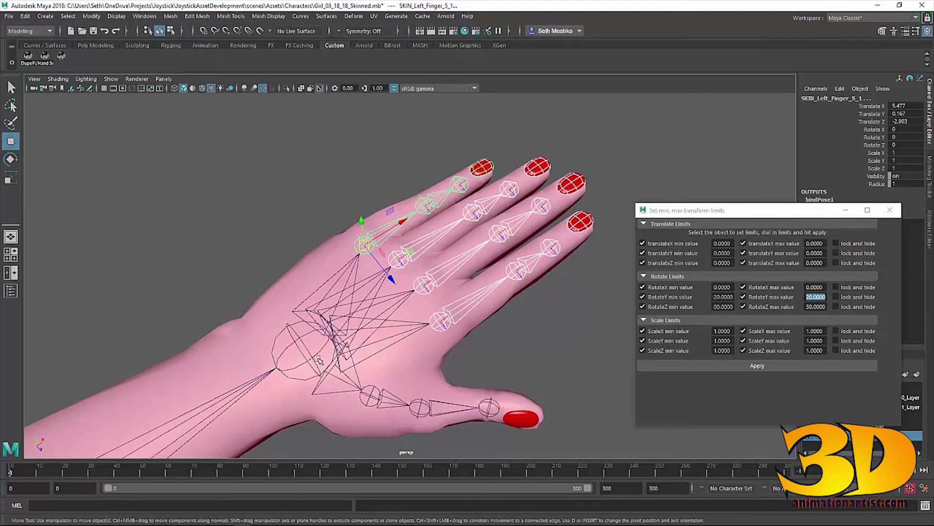
left_click_drag(414, 344, 410, 341, "alt")
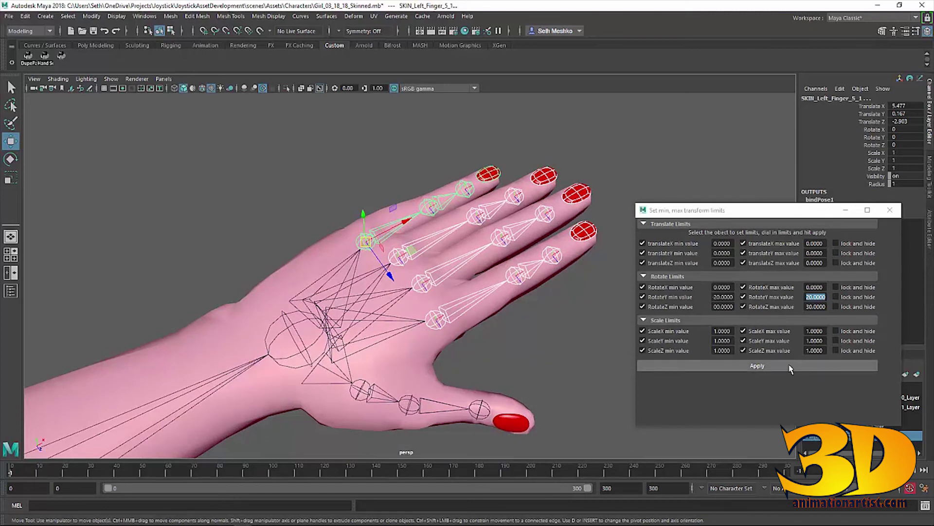
- Set the translate X minimum limit to -1 and its maximum limit to 1
left_click(730, 210)
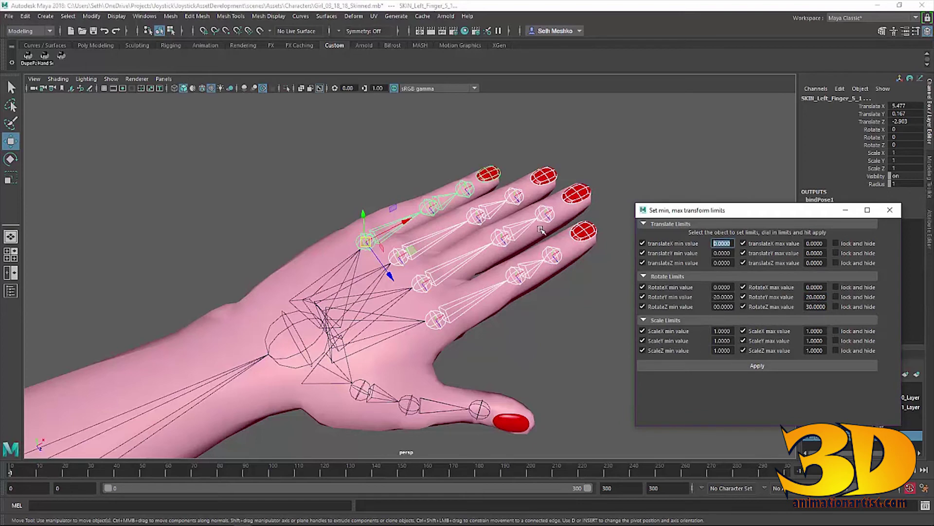
type("-1")
key("Return")
scroll(545, 233, "up", 3)
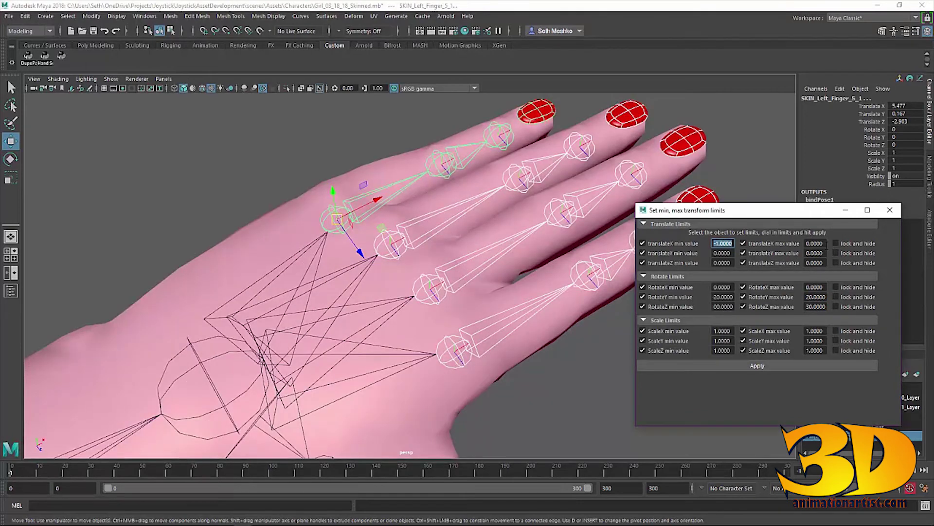
left_click(815, 243)
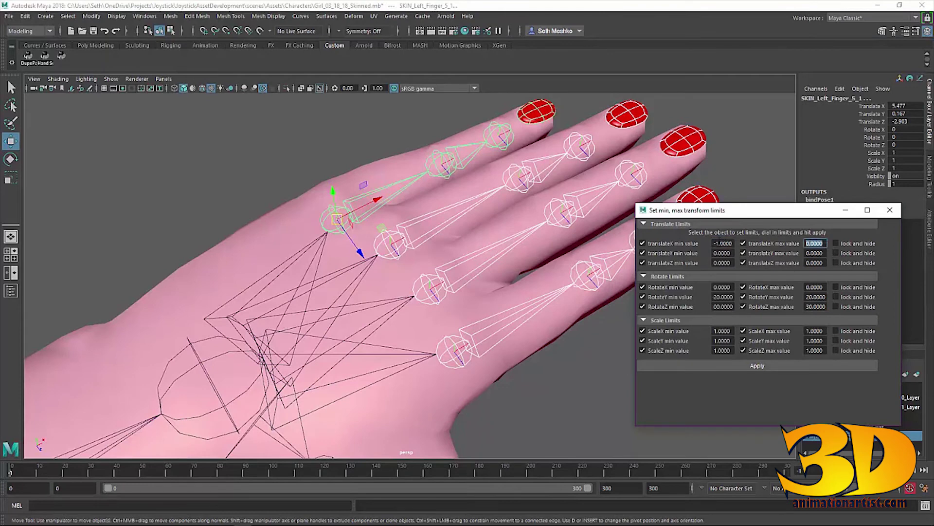
type("1")
key("Return")
left_click_drag(428, 362, 327, 281, "alt")
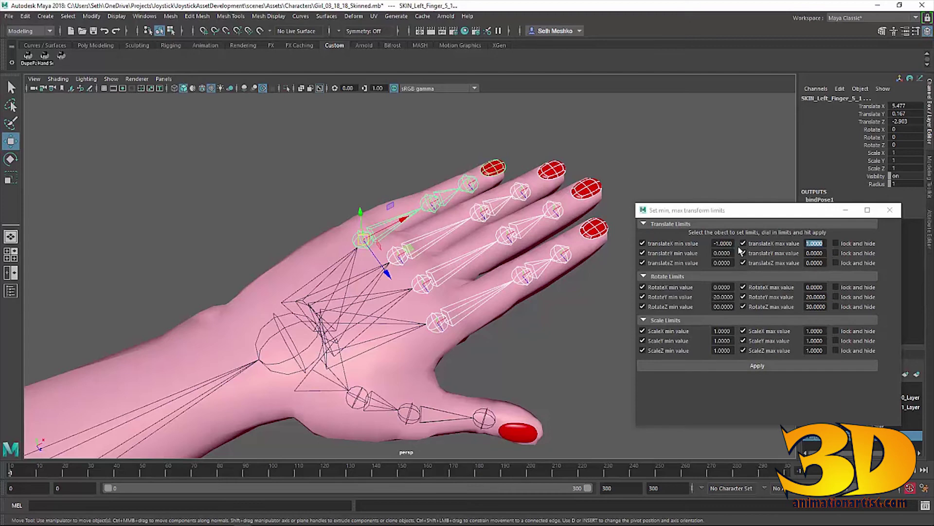
left_click(746, 366)
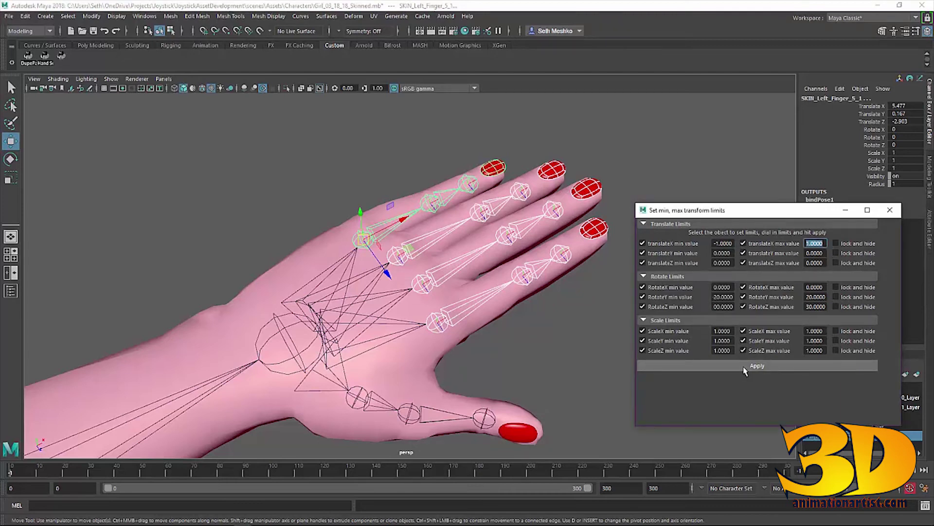
- Test rotating the four fingers from their base joints and undo the rotations
left_click_drag(606, 348, 524, 347, "alt")
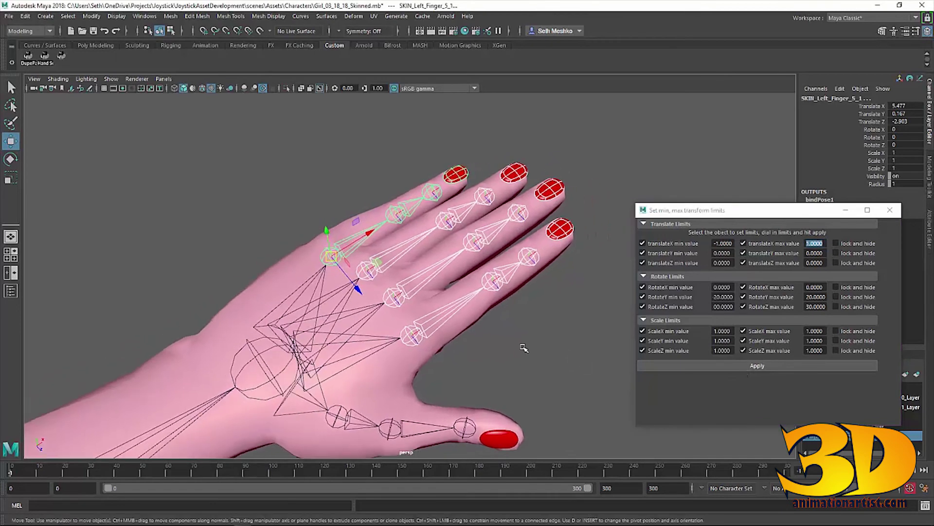
key("e")
left_click_drag(372, 271, 326, 197, "alt")
left_click_drag(339, 326, 440, 273, "alt")
key("ctrl+z")
key("ctrl+z")
- Test sliding the four finger base joints forward along X, restore their position and clear the selection
key("w")
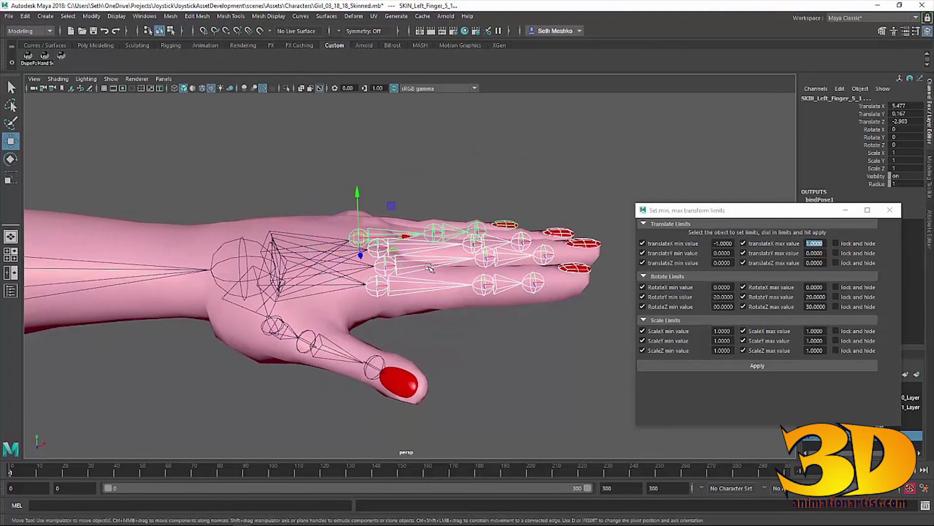
left_click_drag(407, 238, 391, 265)
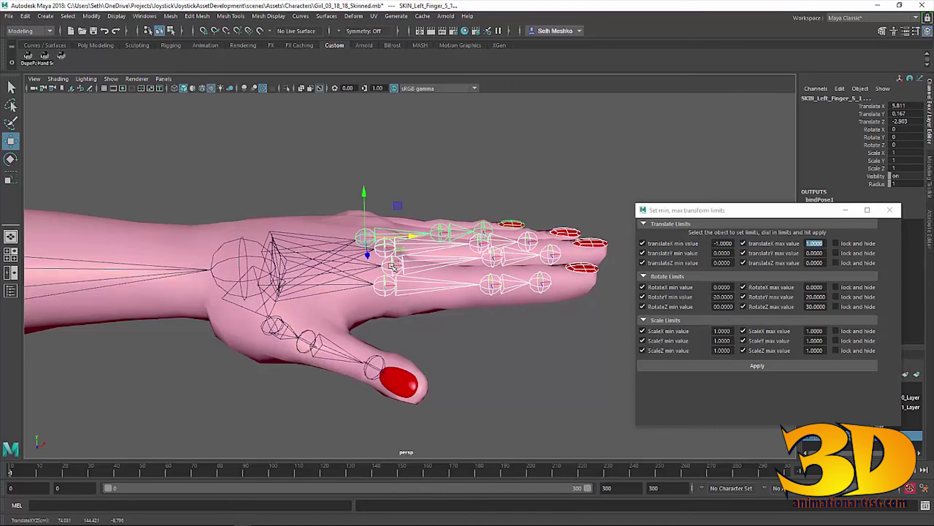
left_click(492, 332)
left_click_drag(492, 331, 473, 360, "alt")
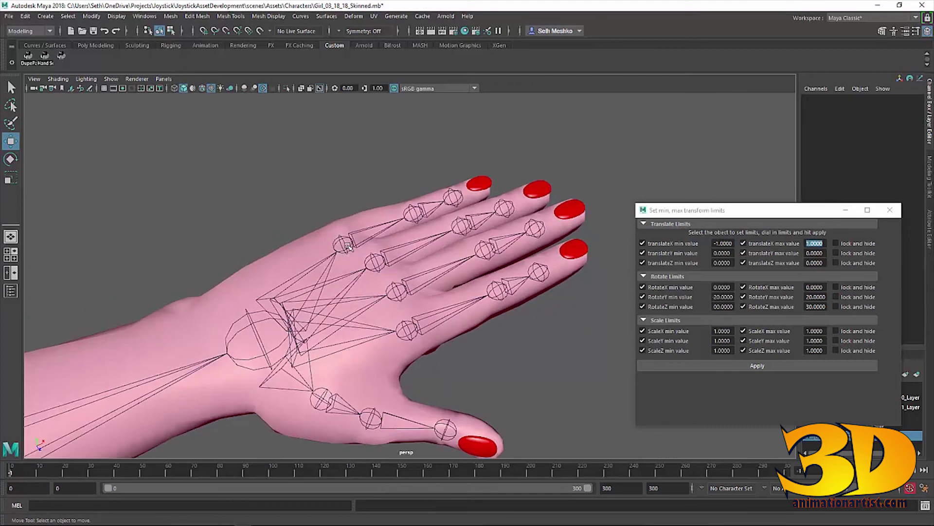
- Select the base joints of the four fingers one after another, from the index finger to the little finger
left_click(408, 326)
left_click(397, 289)
left_click(374, 262)
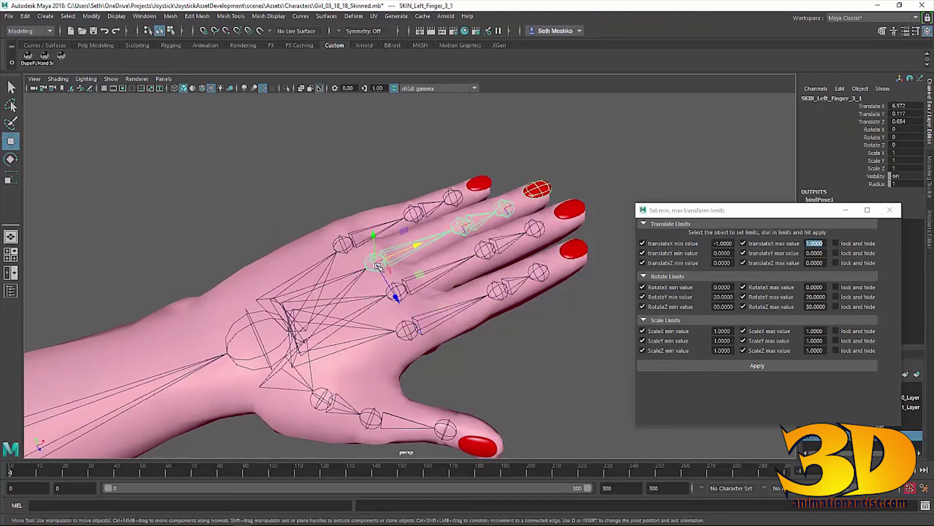
left_click(349, 247)
left_click_drag(445, 312, 426, 293, "alt")
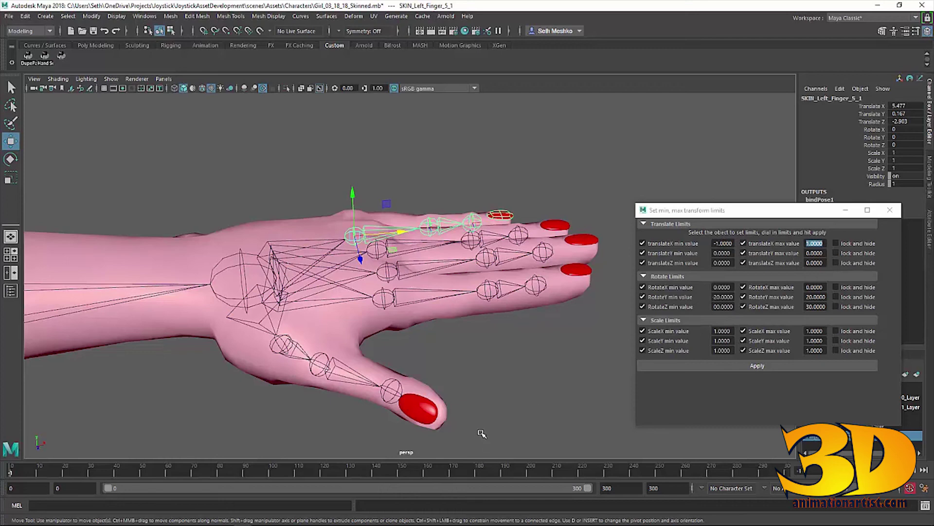
left_click_drag(458, 359, 485, 379, "alt")
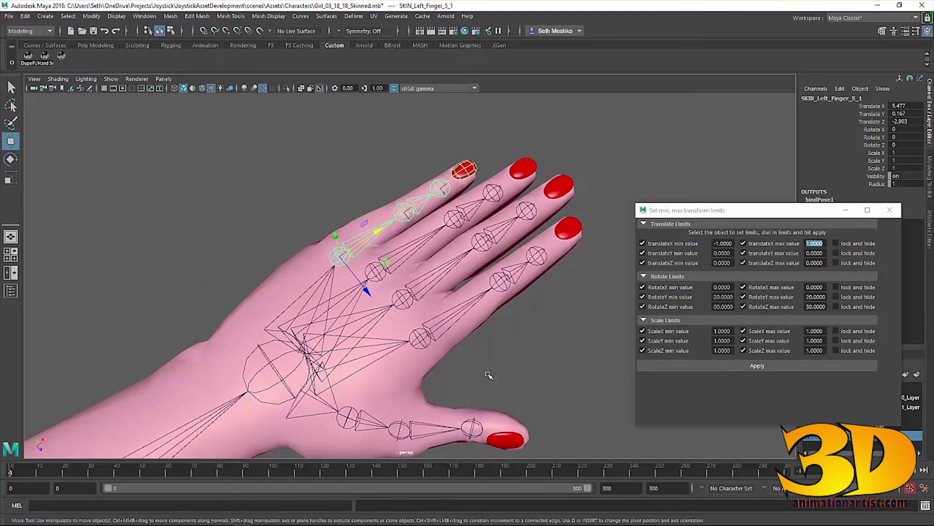
middle_click_drag(493, 372, 501, 354, "alt")
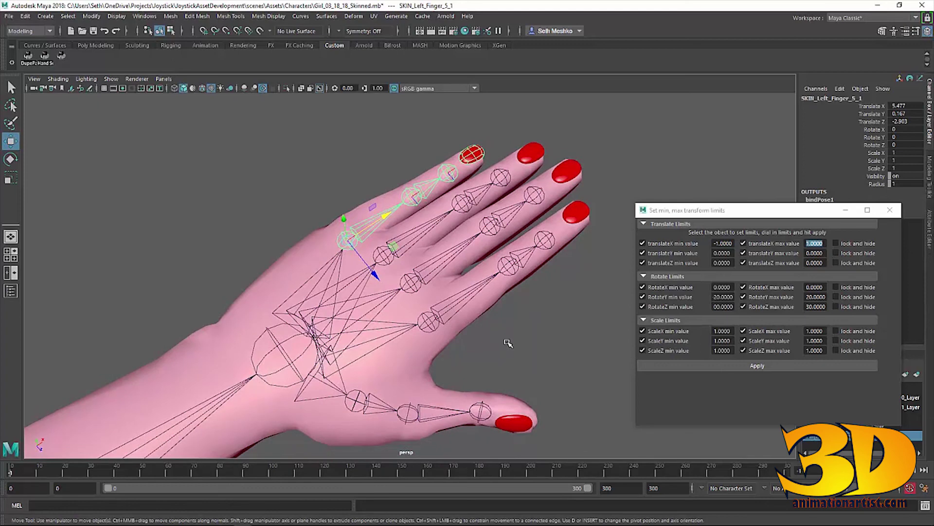
left_click_drag(507, 348, 499, 349, "alt")
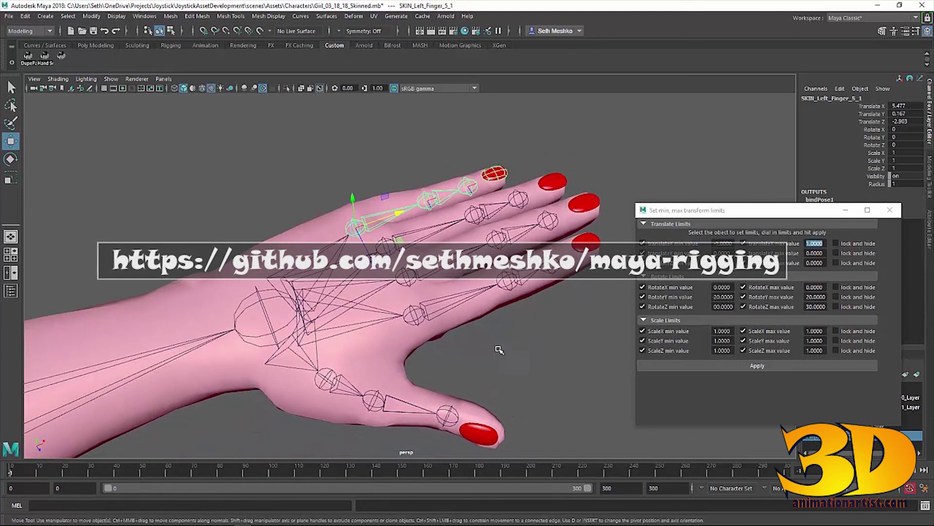
middle_click_drag(499, 349, 507, 337, "alt")
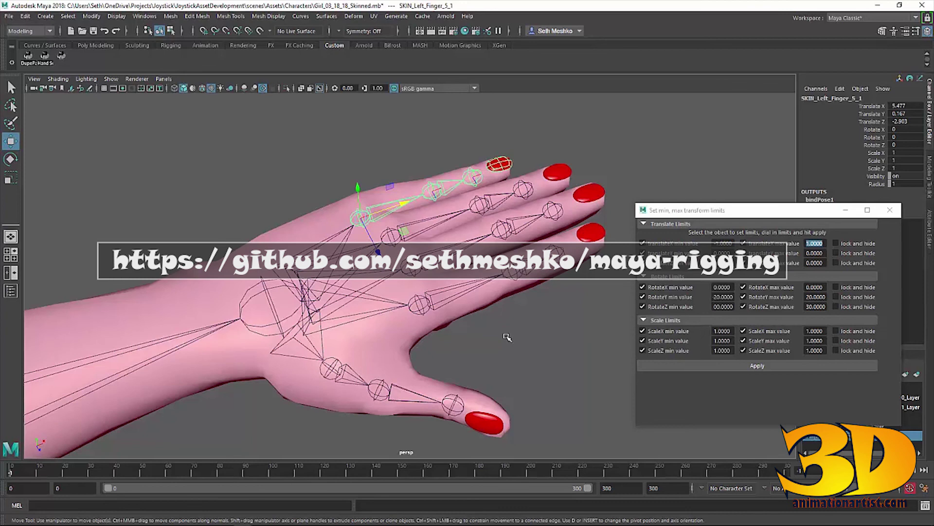